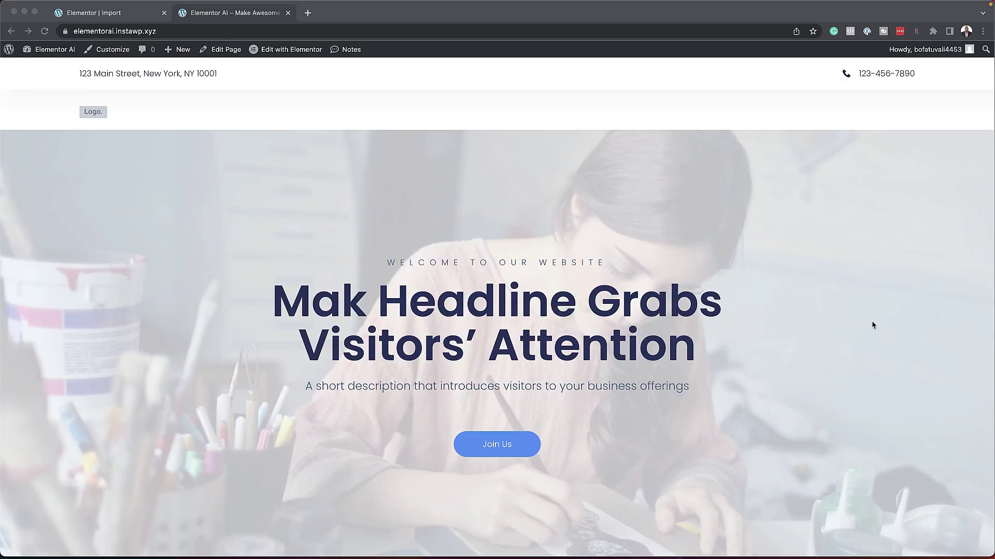
# Scroll through the finished homepage, then switch to the WordPress admin Dashboard
pyautogui.scroll(-6, 882, 317)
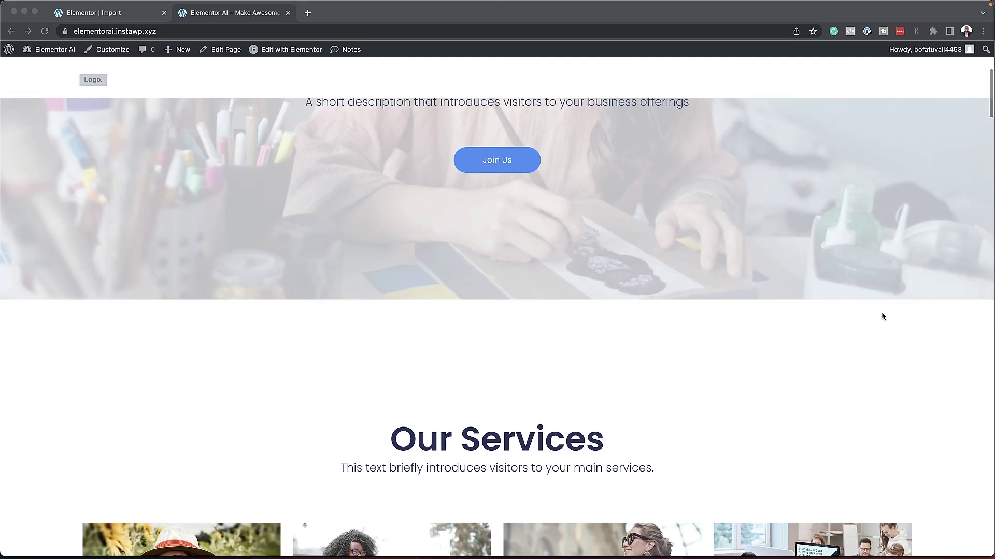
pyautogui.scroll(-5, 884, 317)
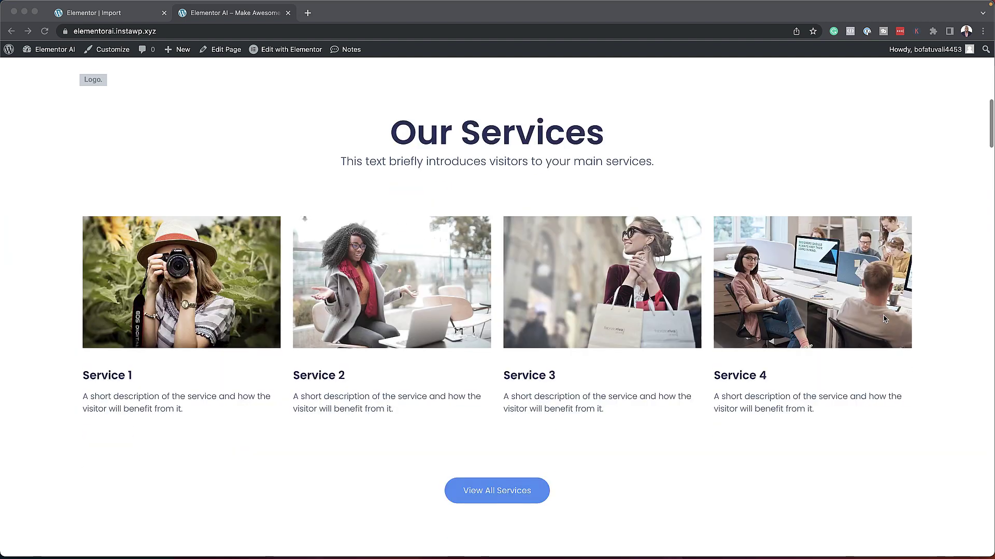
pyautogui.click(216, 186)
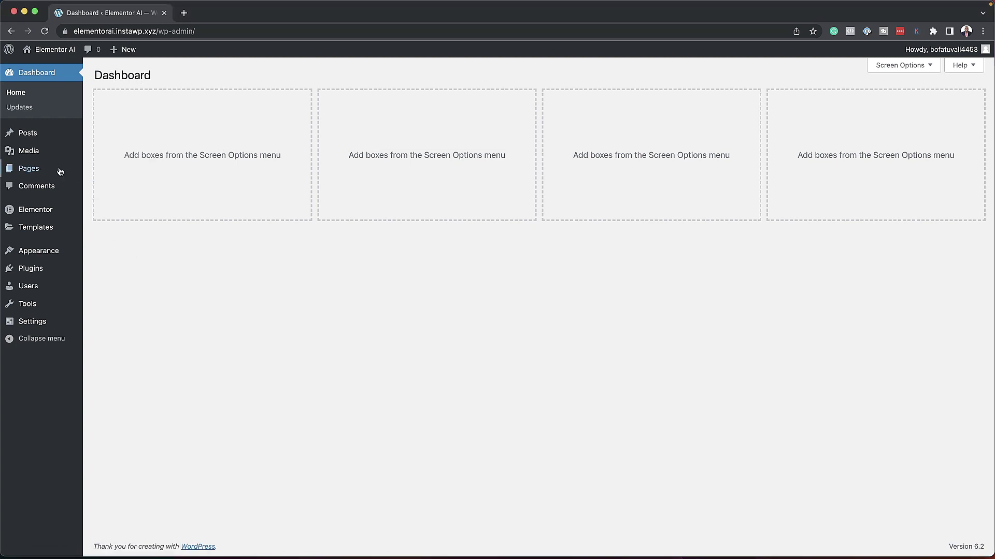
# Open All Pages from the admin sidebar's Pages menu, showing no pages yet
pyautogui.moveTo(60, 171)
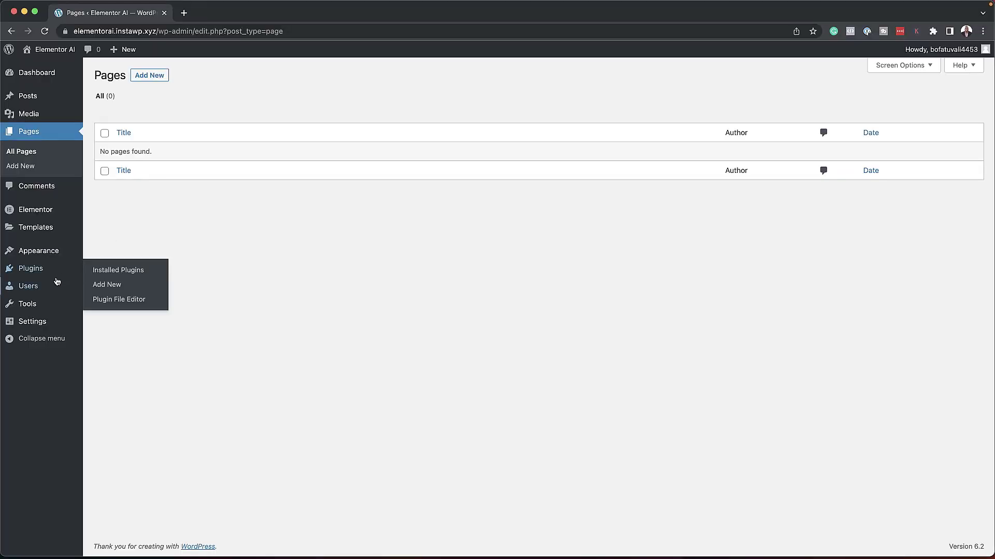
pyautogui.moveTo(55, 228)
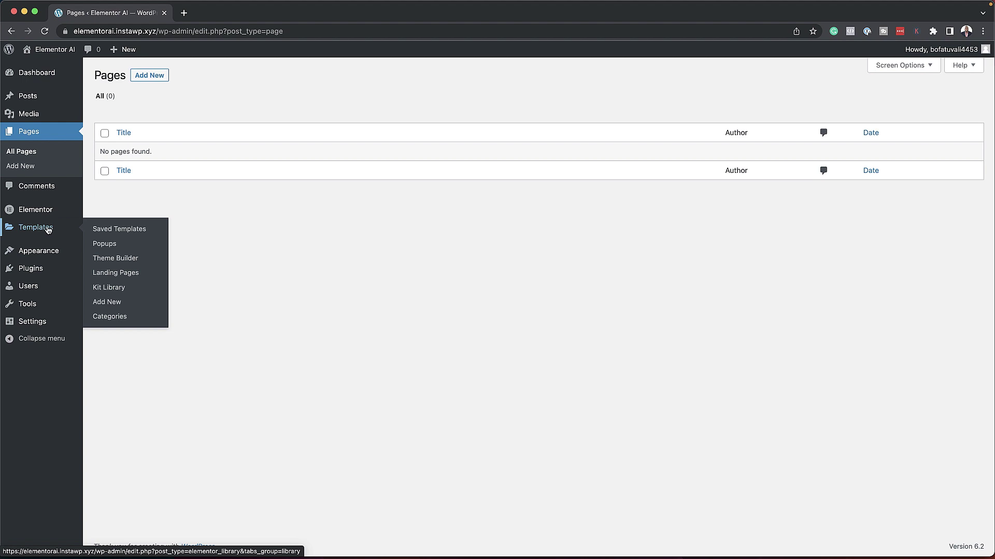
# Open the Kit Library and scroll through the Book-Sale One Page Shop Kit demo
pyautogui.click(124, 289)
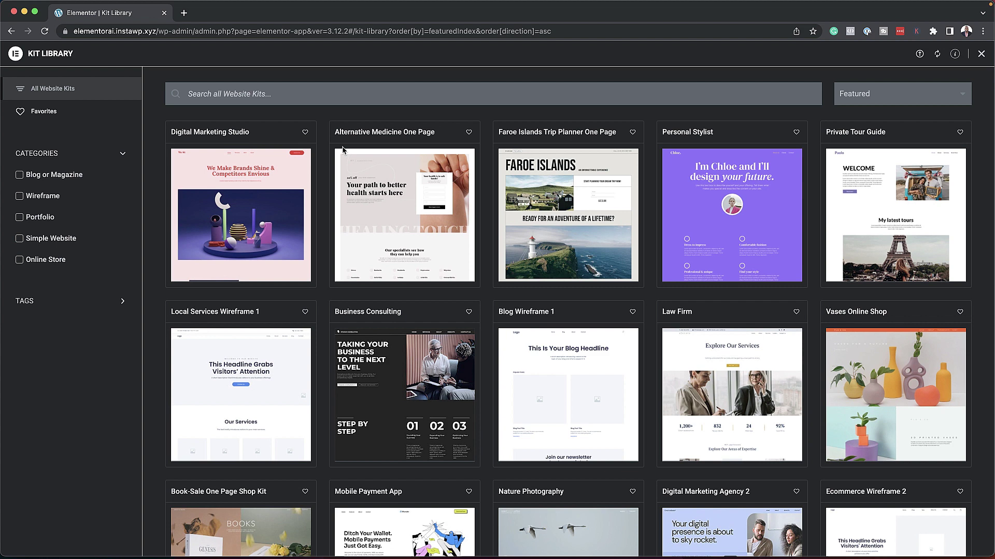
pyautogui.scroll(-1, 458, 335)
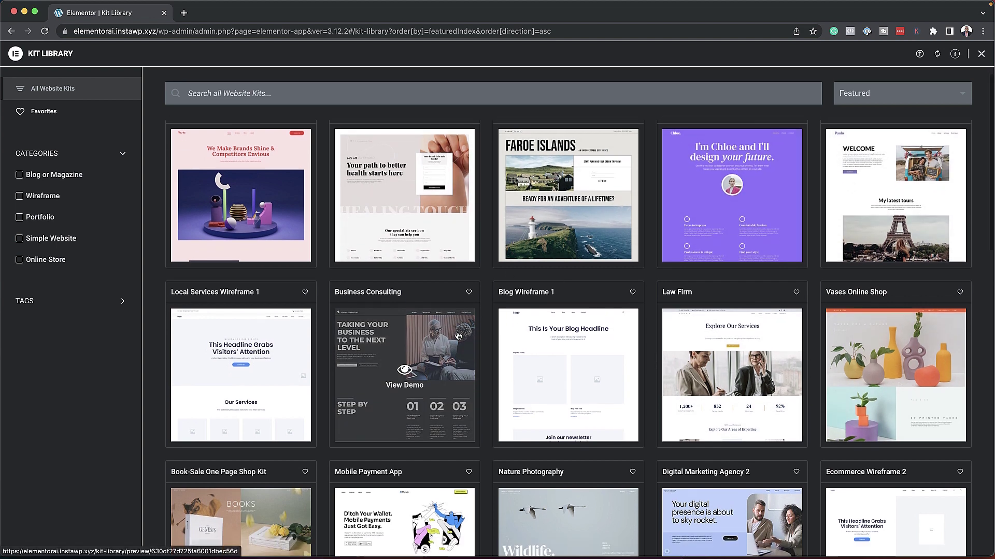
pyautogui.scroll(-5, 458, 336)
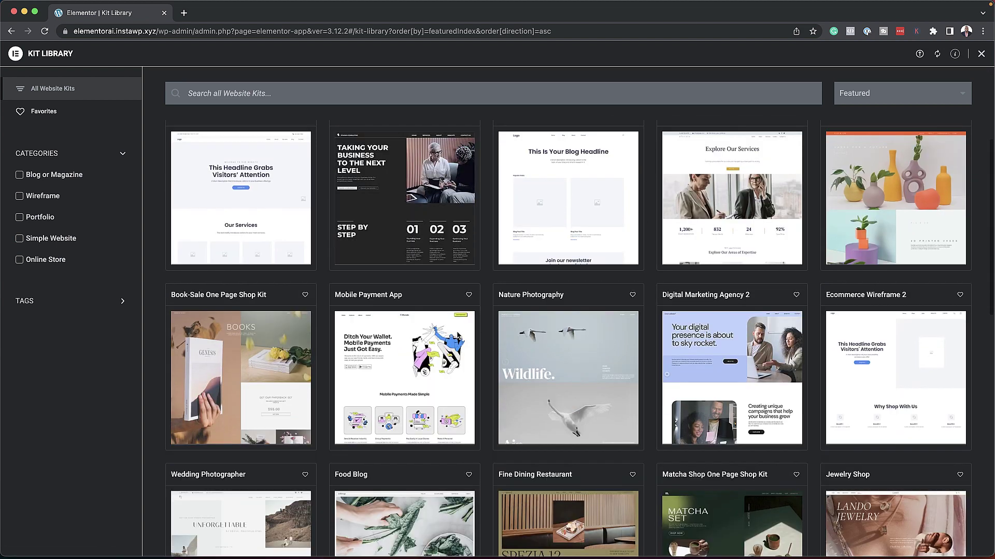
pyautogui.scroll(-2, 458, 336)
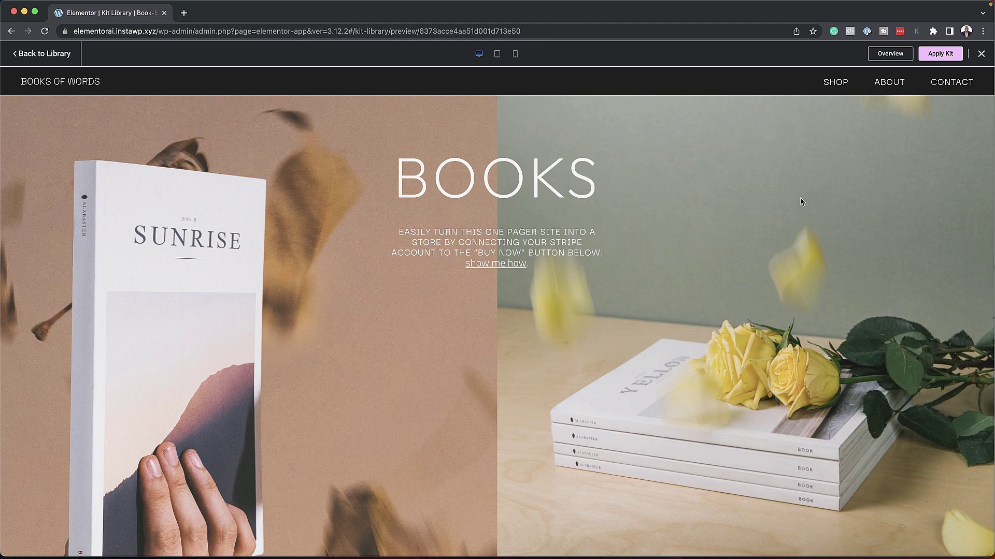
pyautogui.scroll(-10, 664, 351)
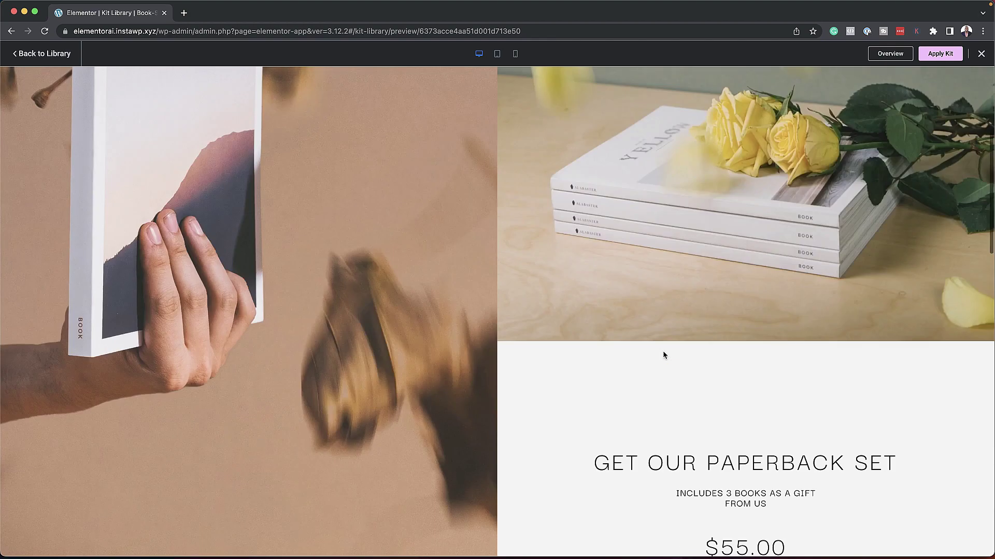
pyautogui.scroll(-12, 607, 423)
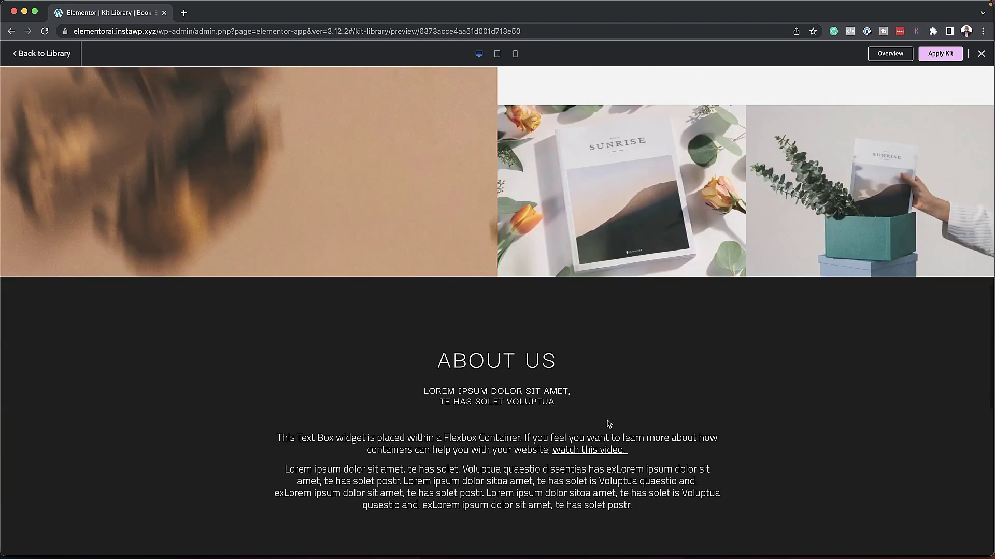
pyautogui.scroll(-5, 607, 424)
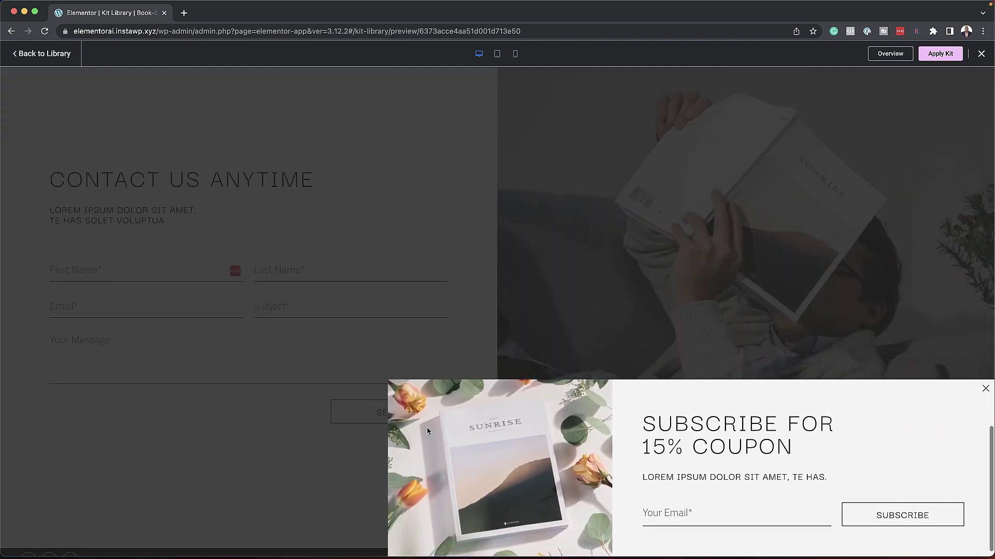
pyautogui.scroll(20, 857, 282)
# Dismiss the subscribe coupon popup and jump to the demo's About Us and Contact sections
pyautogui.click(862, 254)
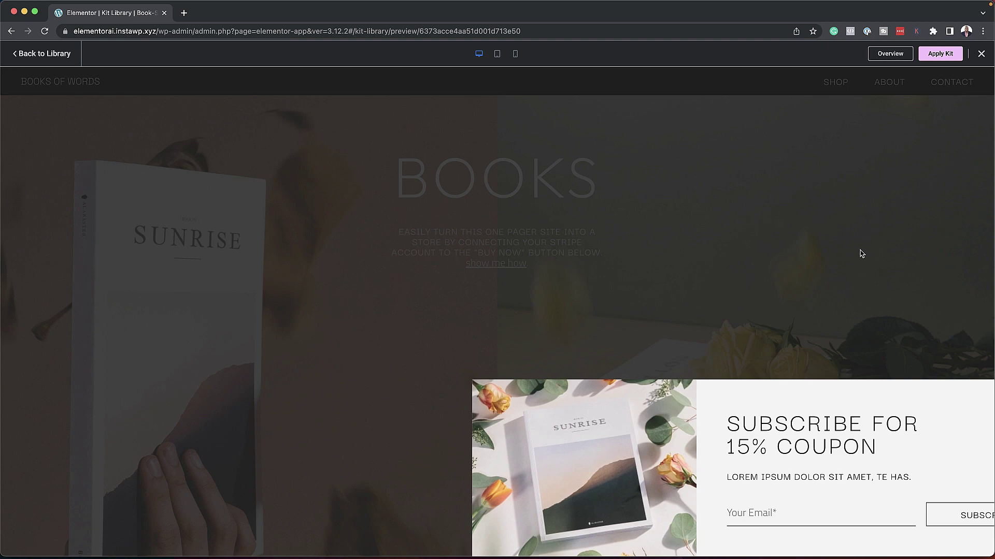
pyautogui.click(888, 82)
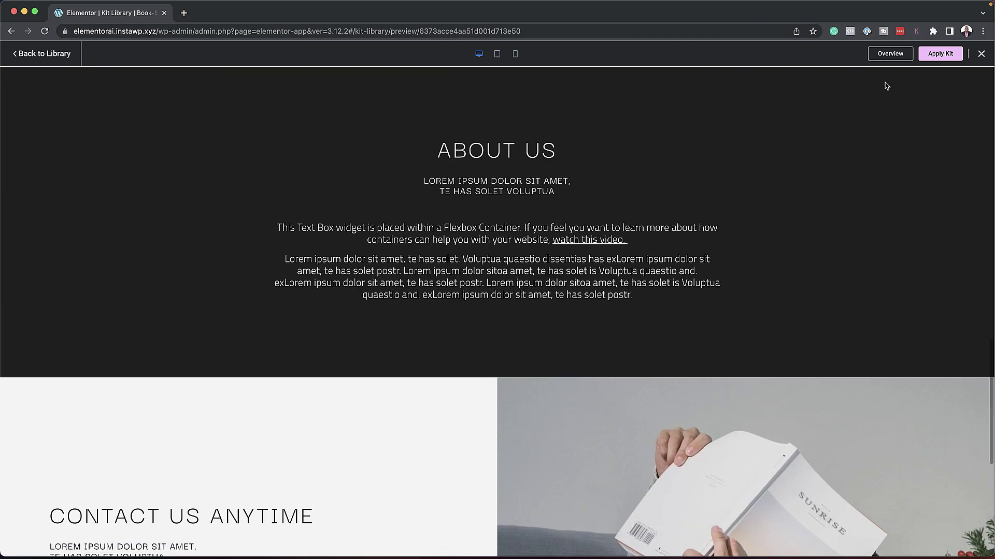
pyautogui.scroll(15, 888, 248)
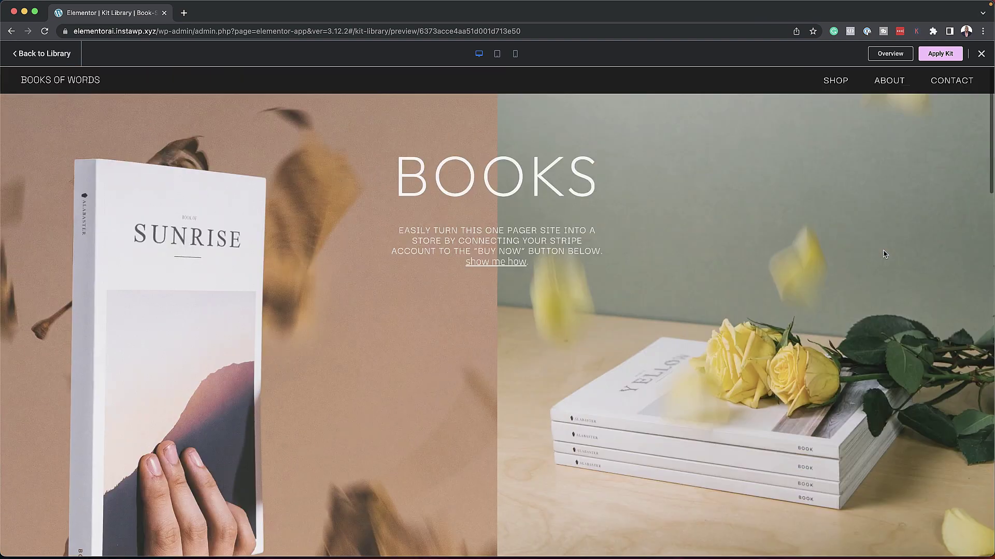
pyautogui.click(963, 83)
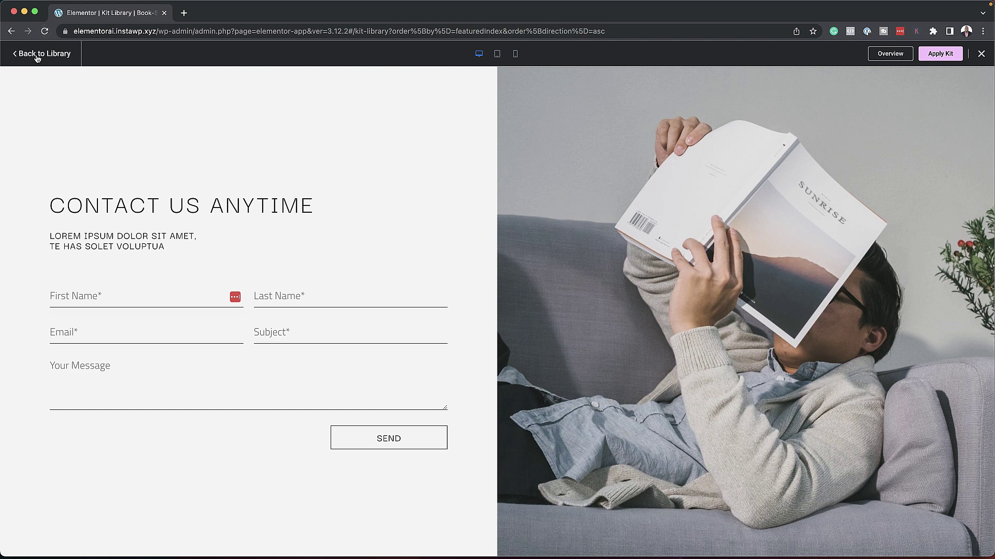
# Preview the Business Consulting kit and scroll its Insights articles page
pyautogui.click(38, 55)
pyautogui.scroll(-1, 431, 351)
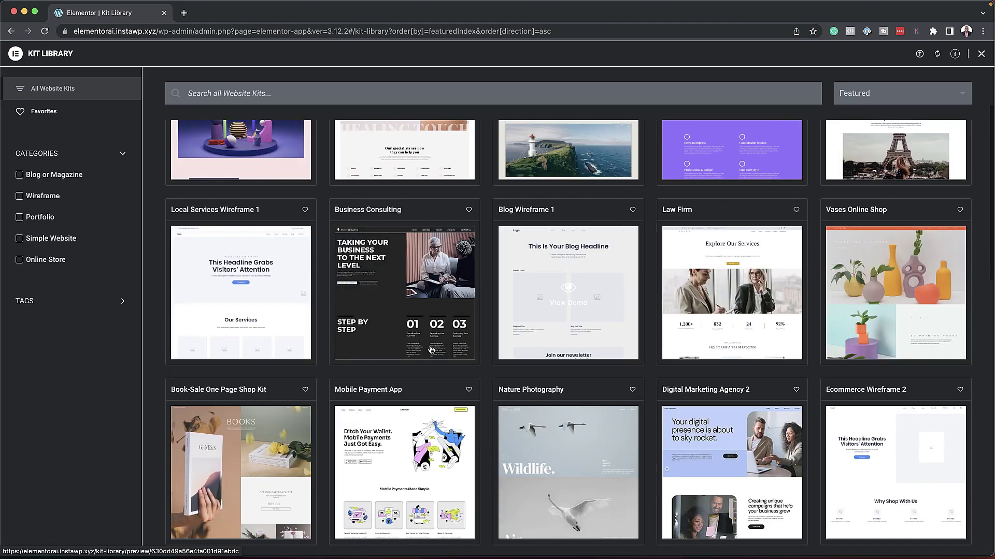
pyautogui.moveTo(404, 288)
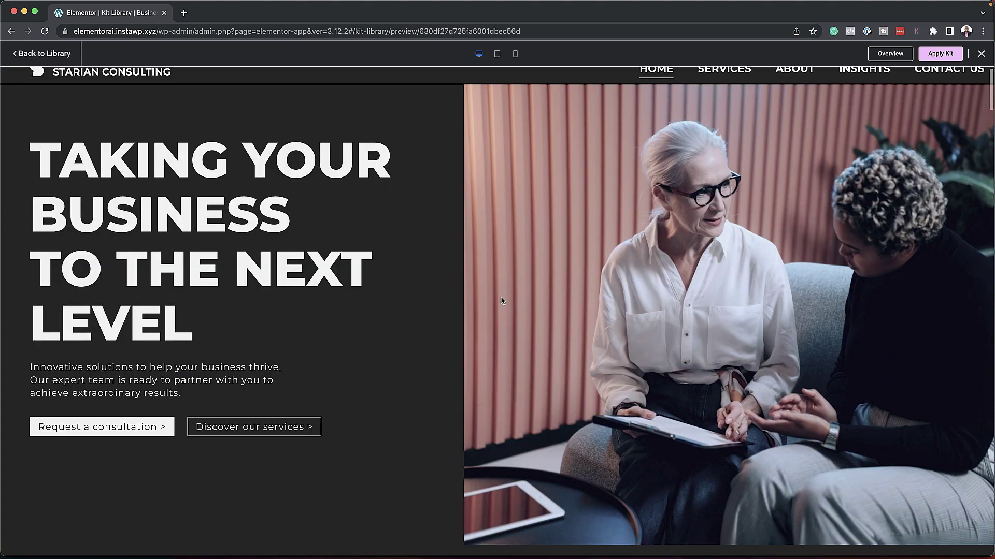
pyautogui.scroll(5, 501, 300)
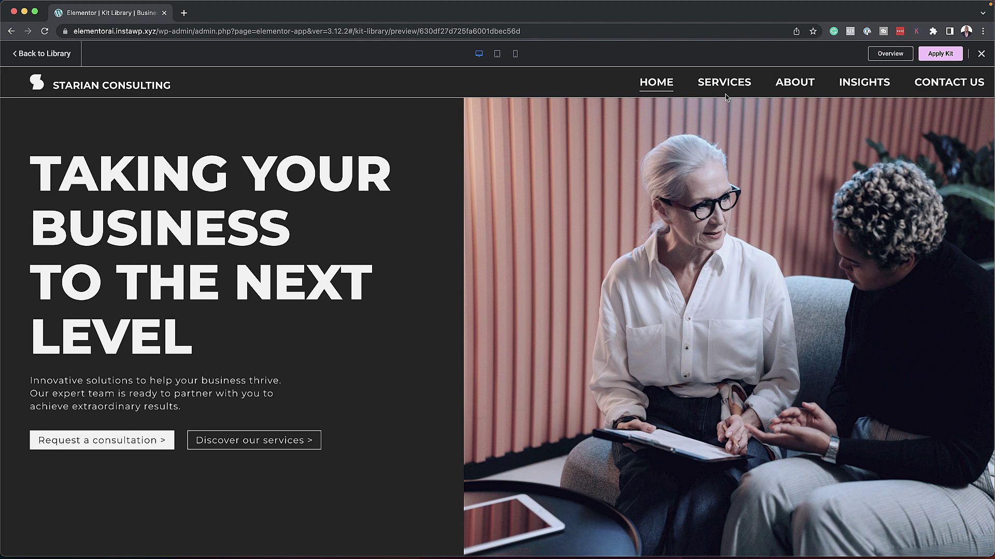
pyautogui.click(864, 83)
pyautogui.scroll(-7, 435, 285)
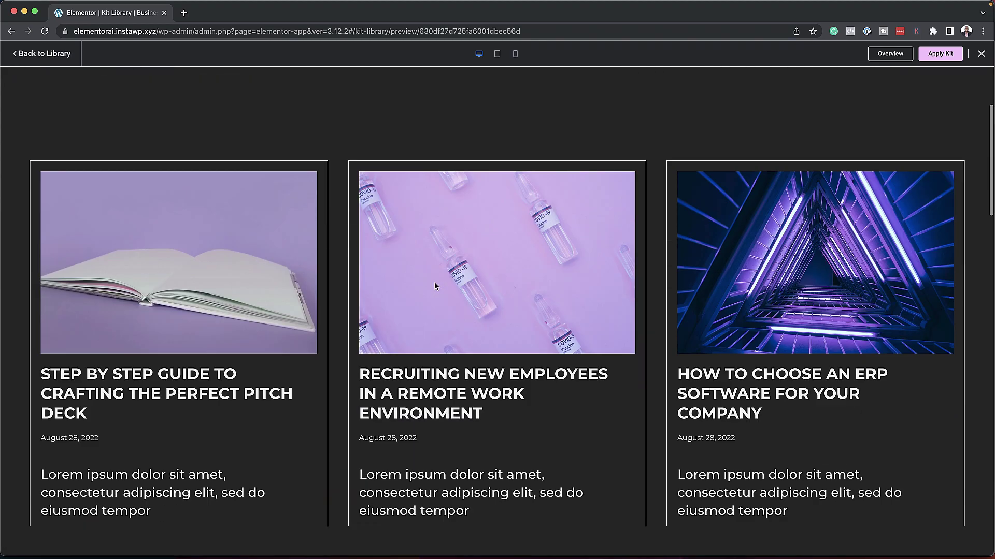
pyautogui.scroll(-10, 435, 287)
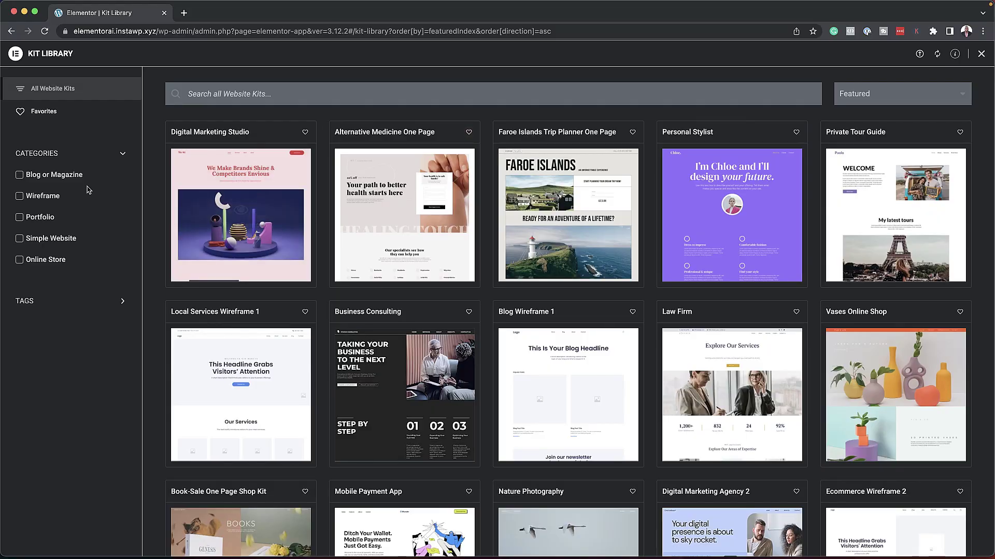
# Filter the kits to the Wireframe category and preview Local Services Wireframe 1
pyautogui.click(20, 196)
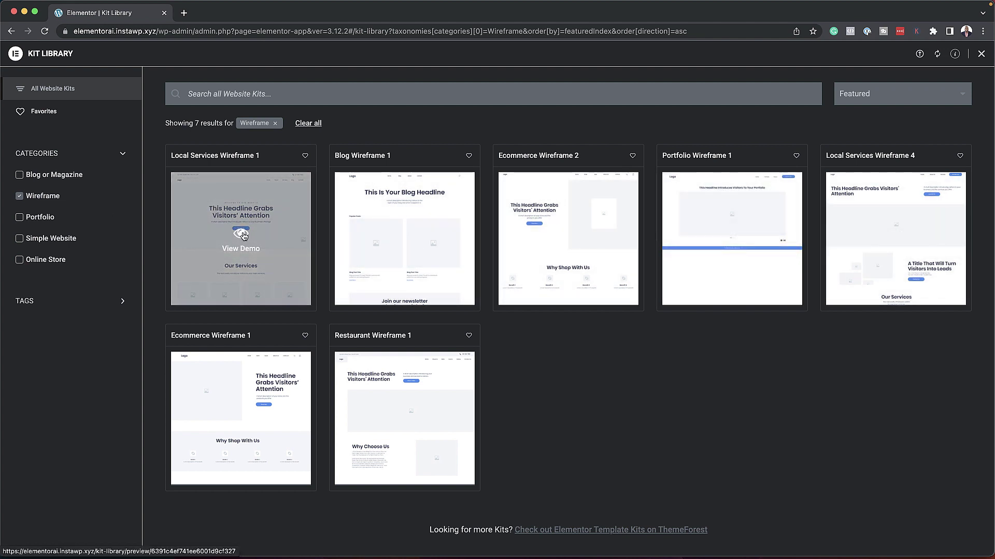
pyautogui.click(243, 235)
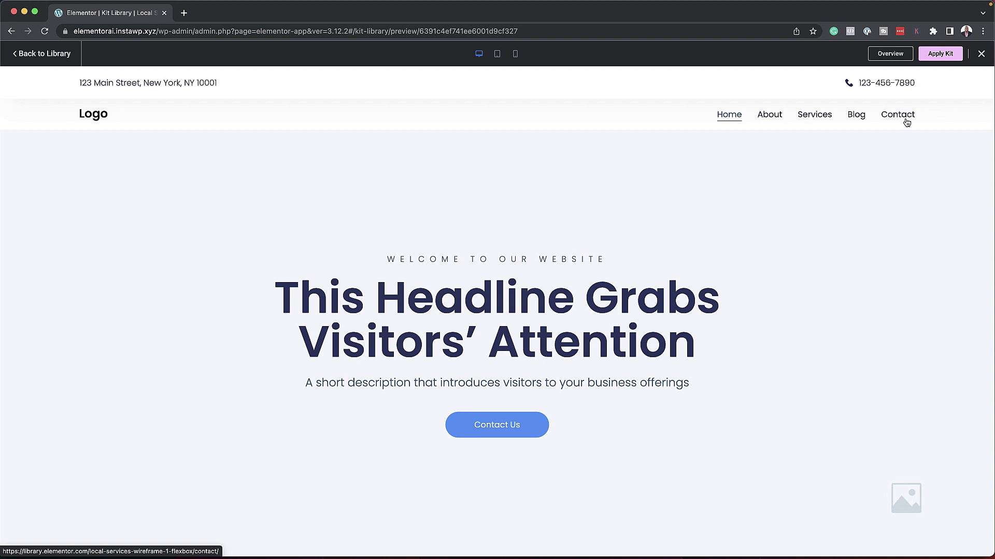
pyautogui.scroll(-9, 635, 383)
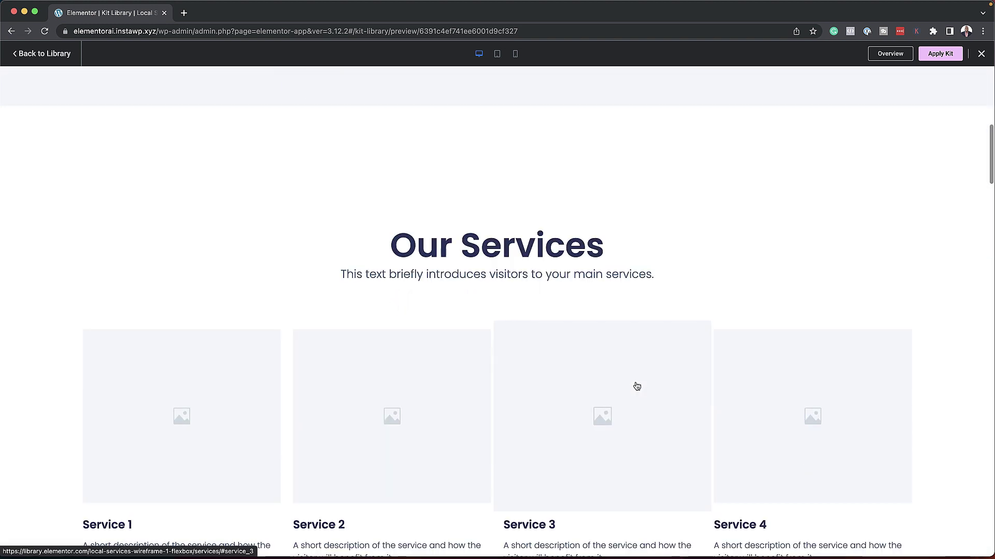
pyautogui.scroll(10, 636, 386)
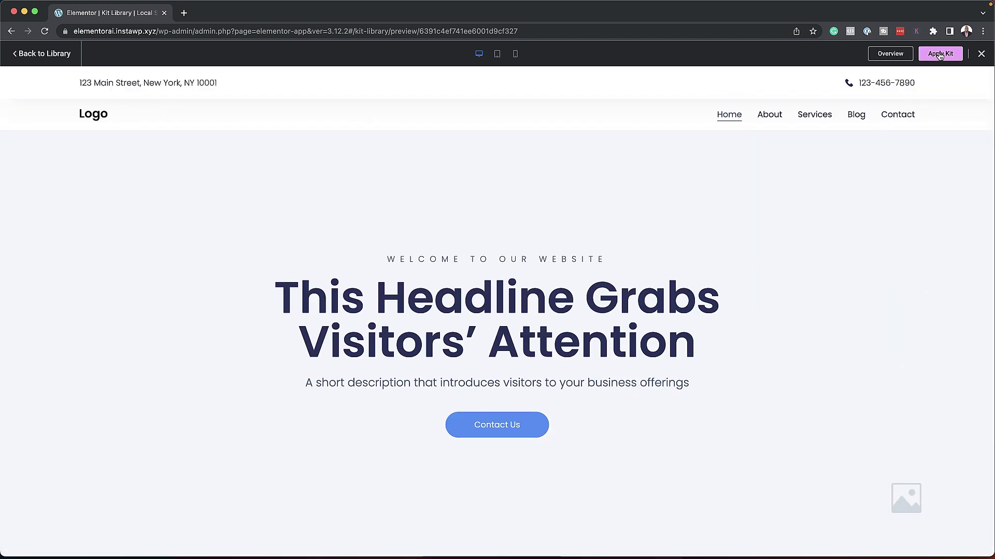
# Apply the Local Services Wireframe 1 kit using Apply All to import every part
pyautogui.click(940, 55)
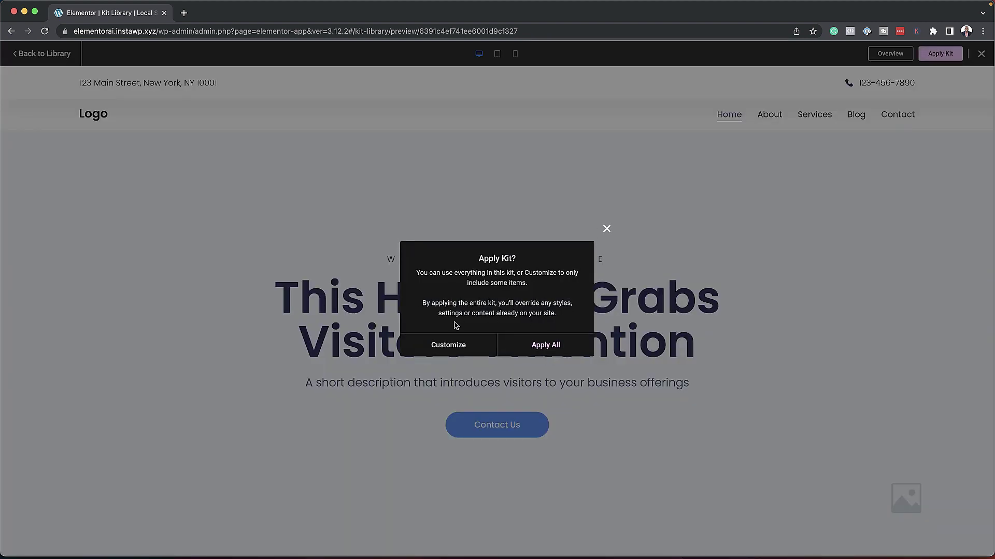
pyautogui.click(546, 346)
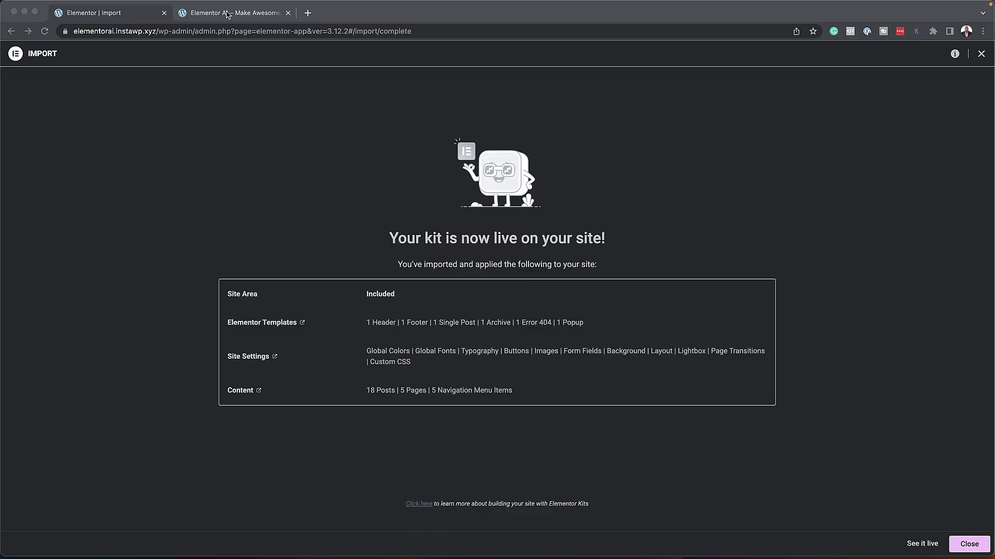
pyautogui.click(228, 15)
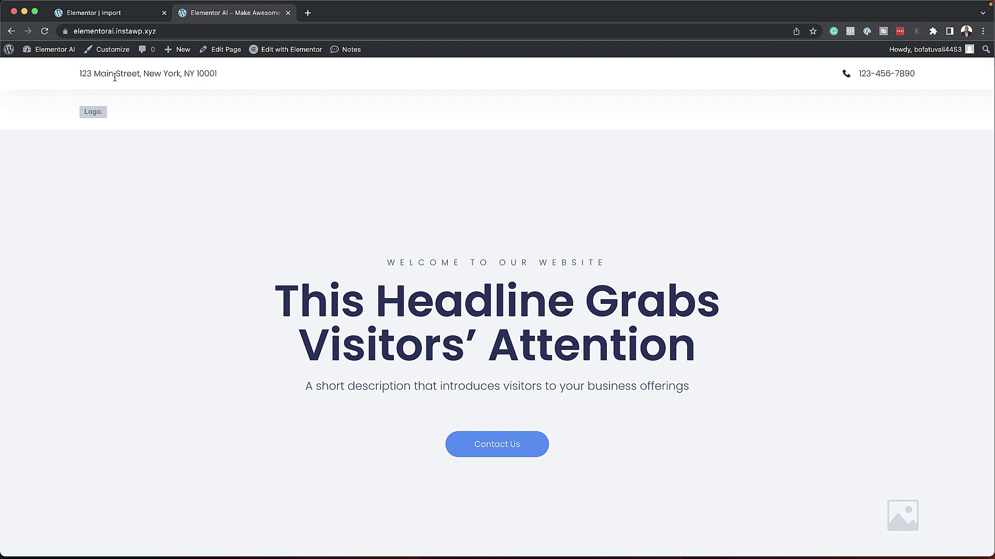
pyautogui.scroll(-10, 505, 347)
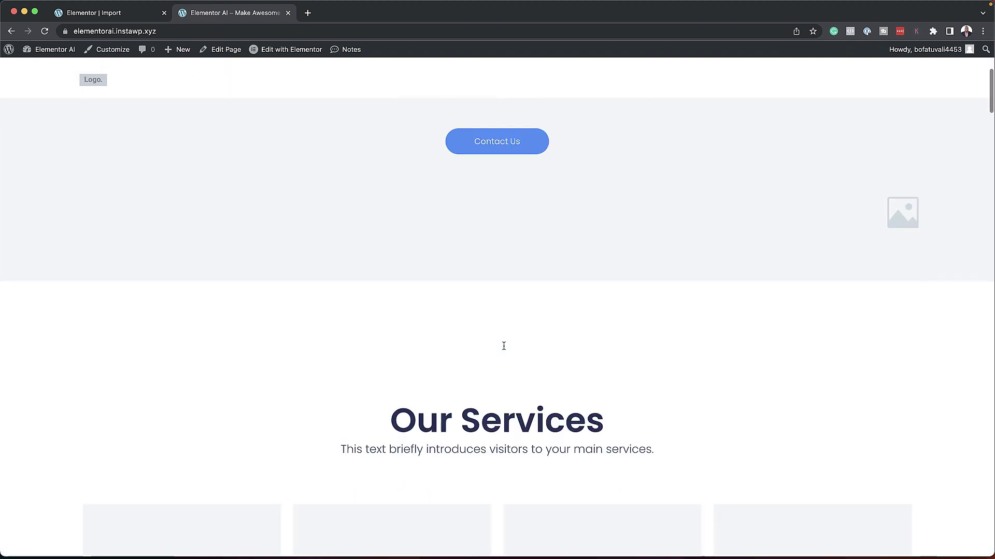
pyautogui.scroll(-3, 506, 348)
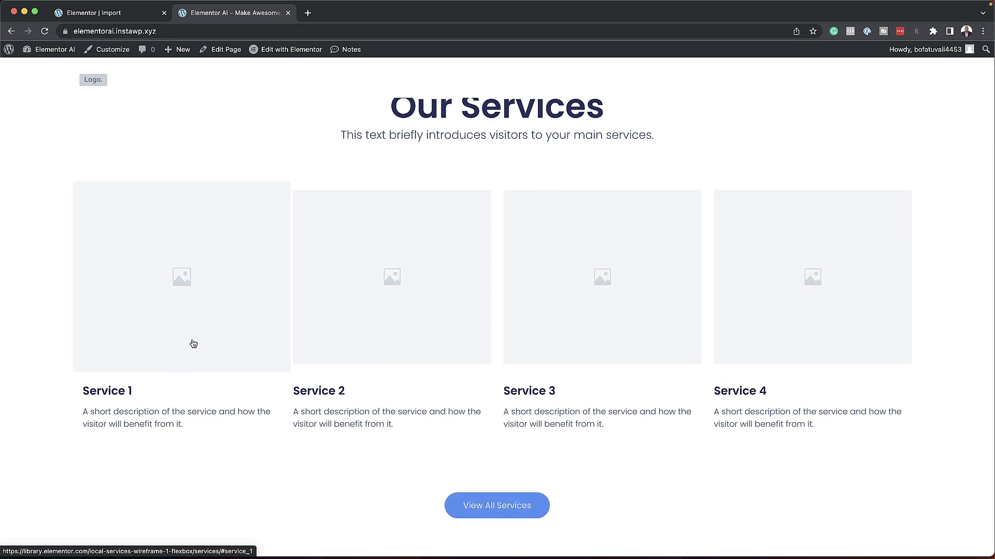
pyautogui.scroll(-4, 511, 364)
pyautogui.scroll(-8, 510, 364)
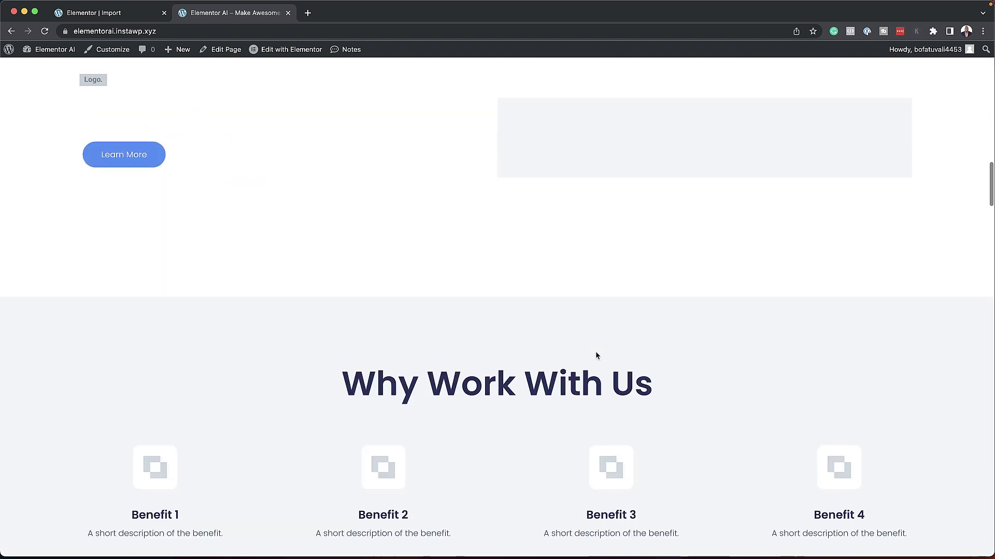
pyautogui.scroll(-10, 595, 351)
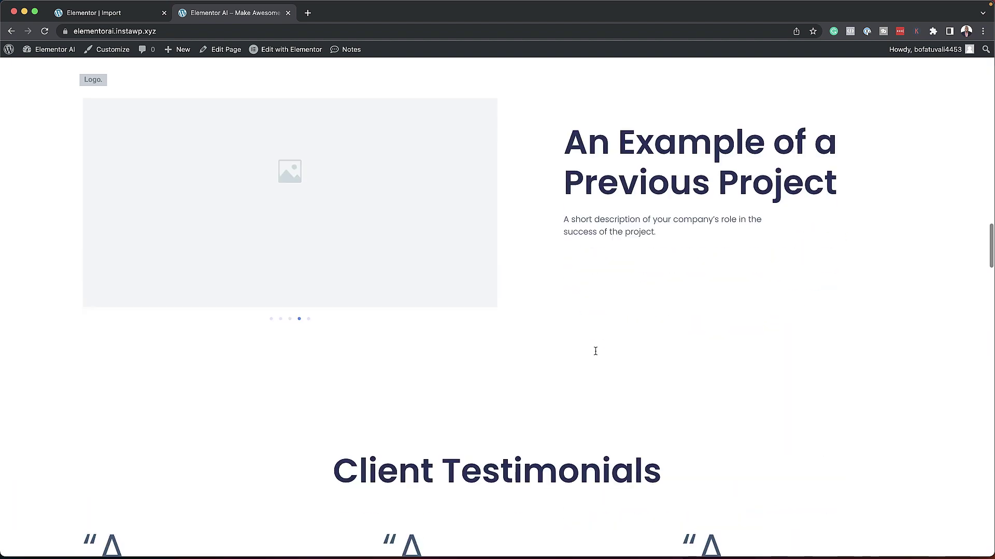
pyautogui.scroll(-10, 595, 351)
pyautogui.scroll(-15, 566, 349)
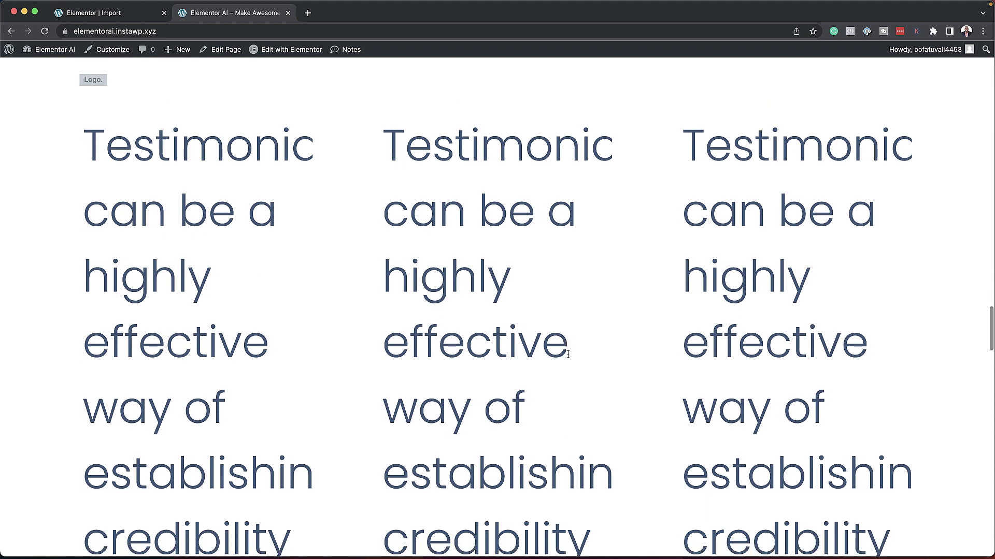
pyautogui.scroll(-1, 568, 351)
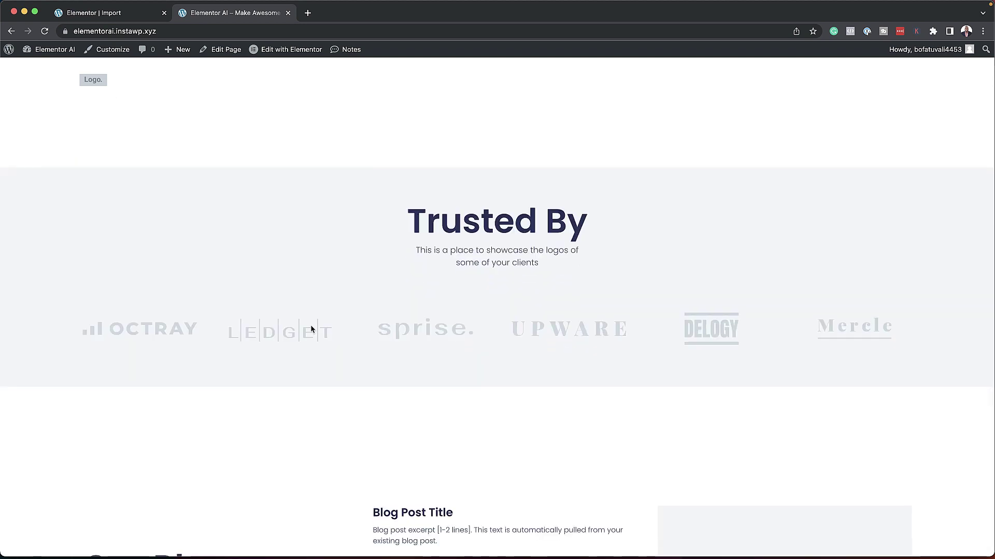
pyautogui.scroll(-5, 311, 321)
pyautogui.click(777, 181)
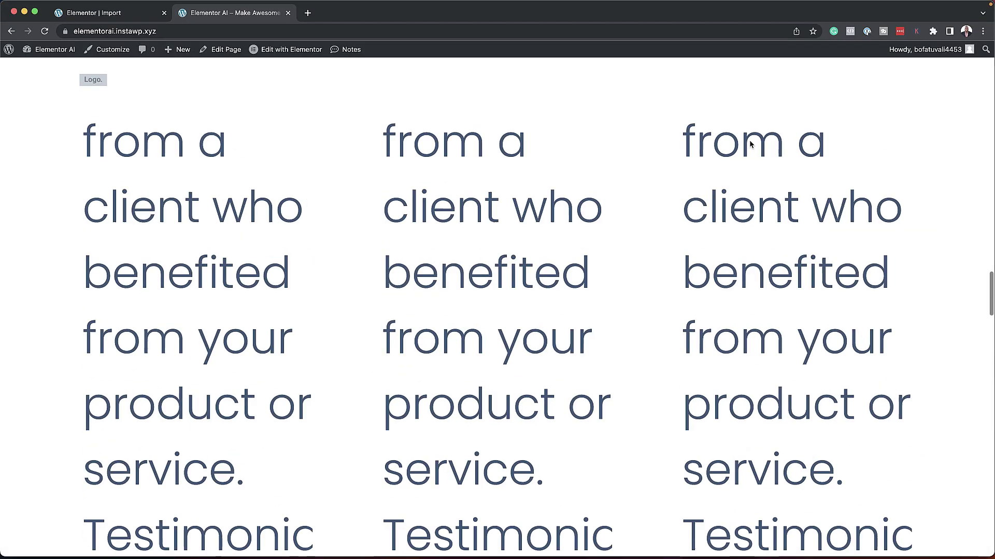
pyautogui.scroll(5, 715, 131)
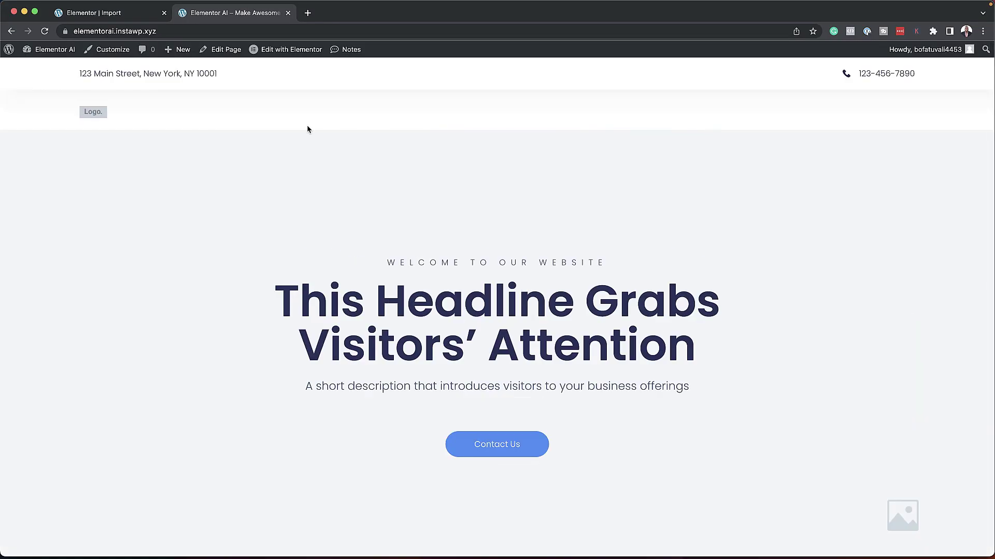
# Edit the Home page with Elementor and open the hero container's settings
pyautogui.moveTo(306, 52)
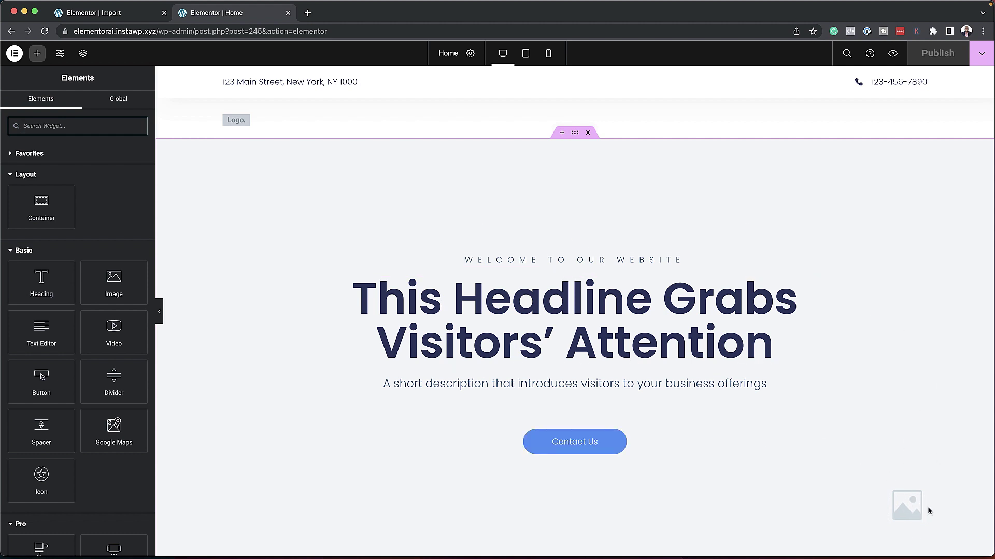
pyautogui.click(576, 134)
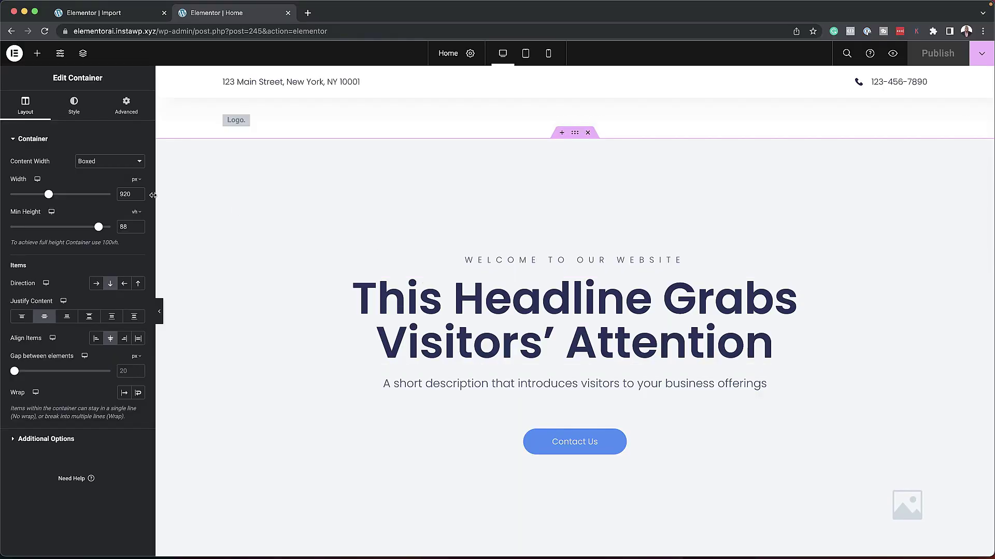
# Set pexels-andrea-piacquadio-933255.jpg as the hero container's background image
pyautogui.click(75, 107)
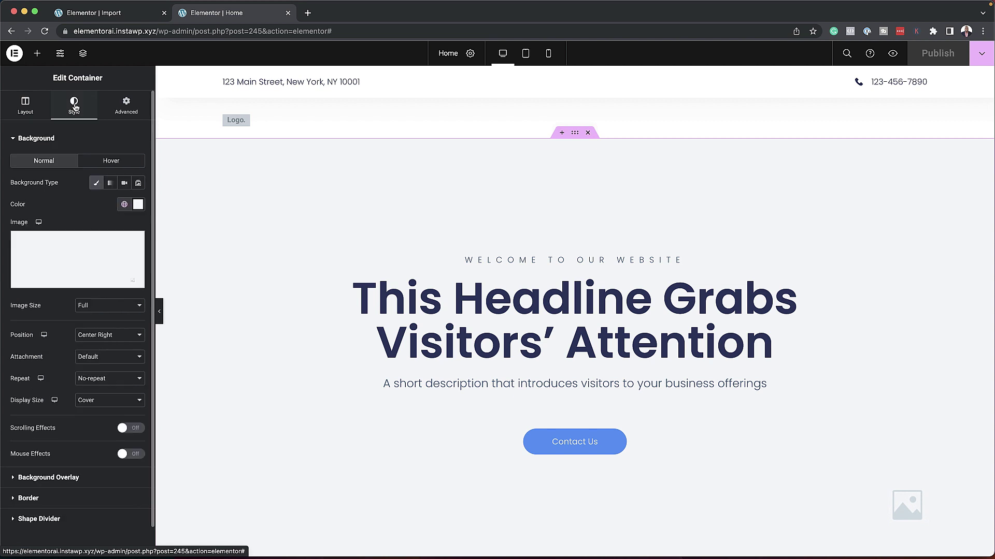
pyautogui.click(88, 254)
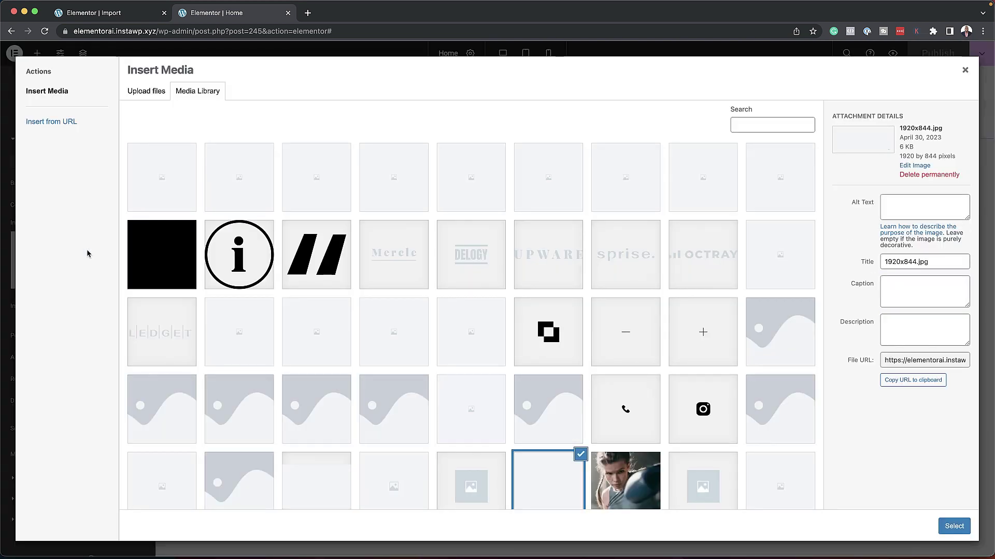
pyautogui.scroll(-3, 604, 345)
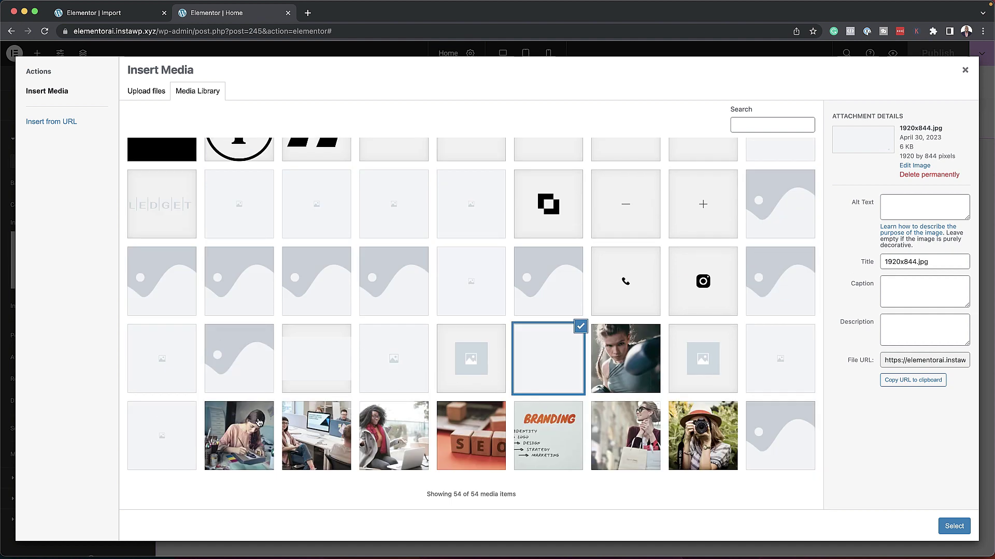
pyautogui.click(244, 428)
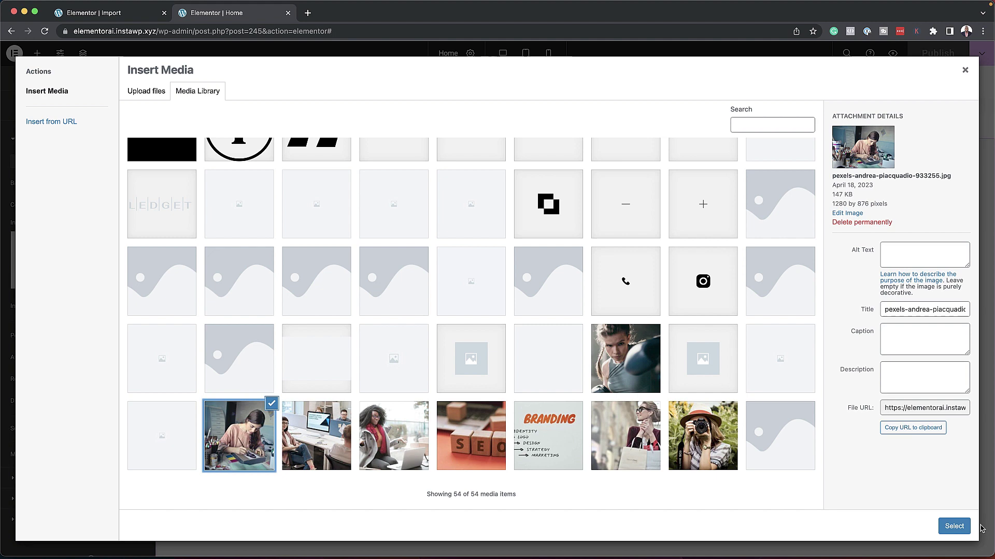
pyautogui.click(955, 525)
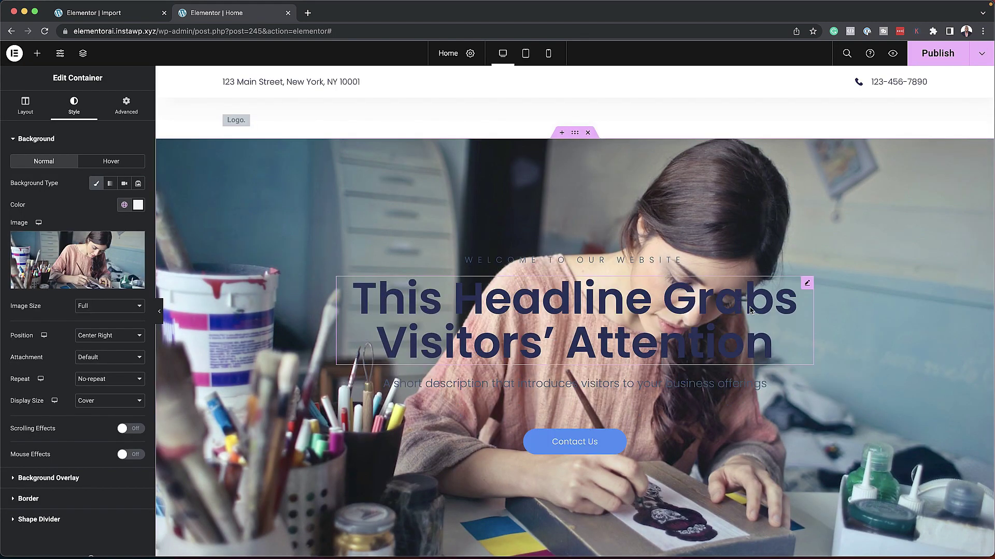
pyautogui.scroll(-5, 969, 356)
pyautogui.scroll(5, 970, 358)
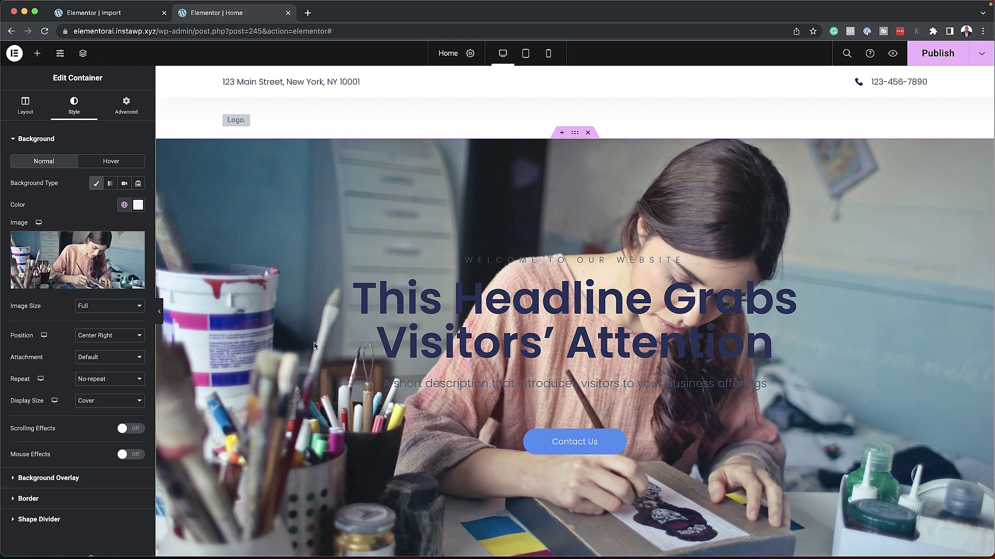
pyautogui.scroll(-2, 43, 431)
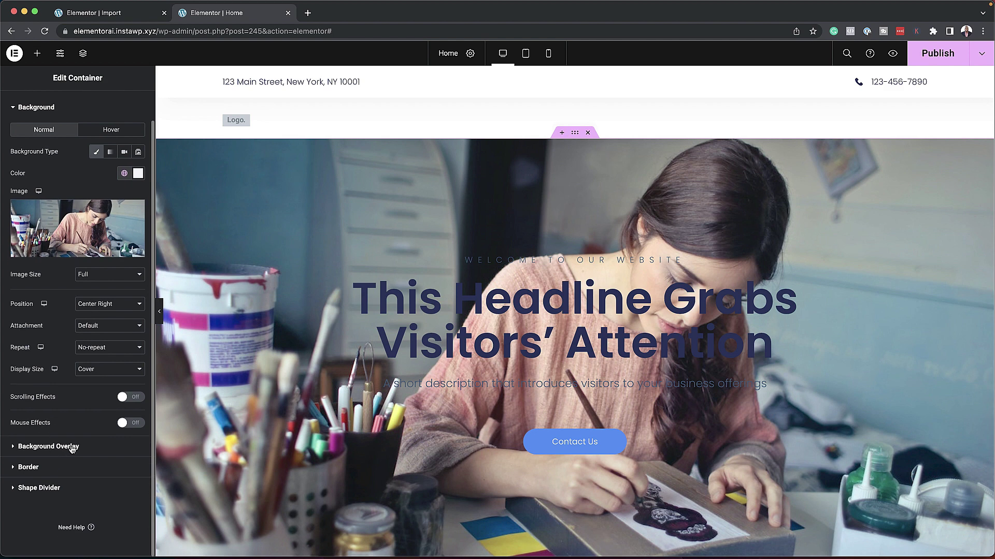
# Add a Classic background overlay in the global Secondary colour at 0.76 opacity
pyautogui.click(72, 447)
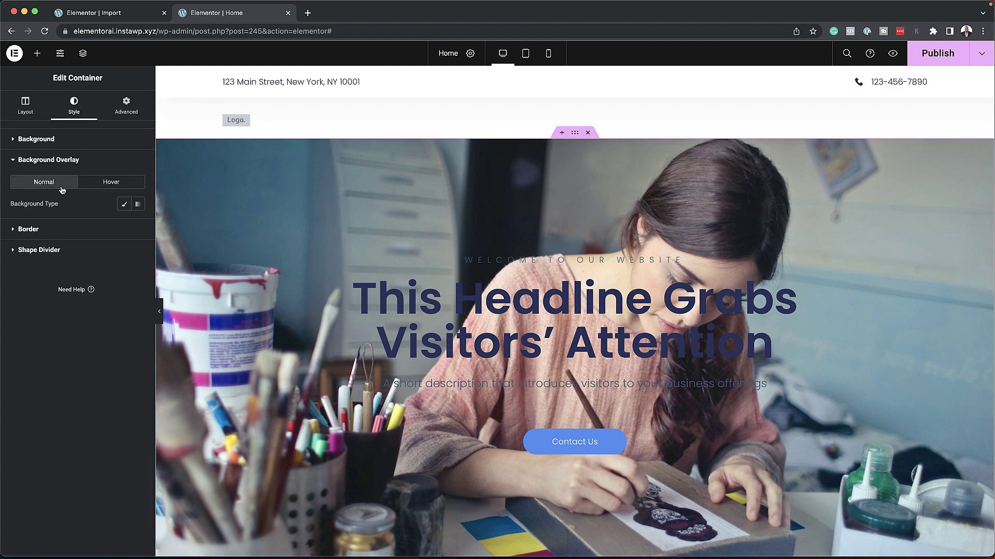
pyautogui.click(124, 205)
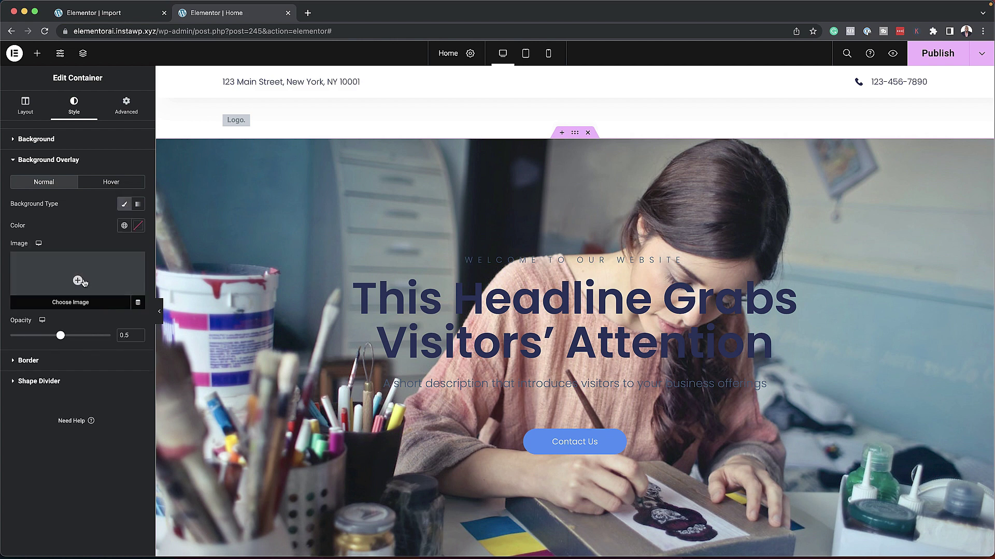
pyautogui.click(124, 225)
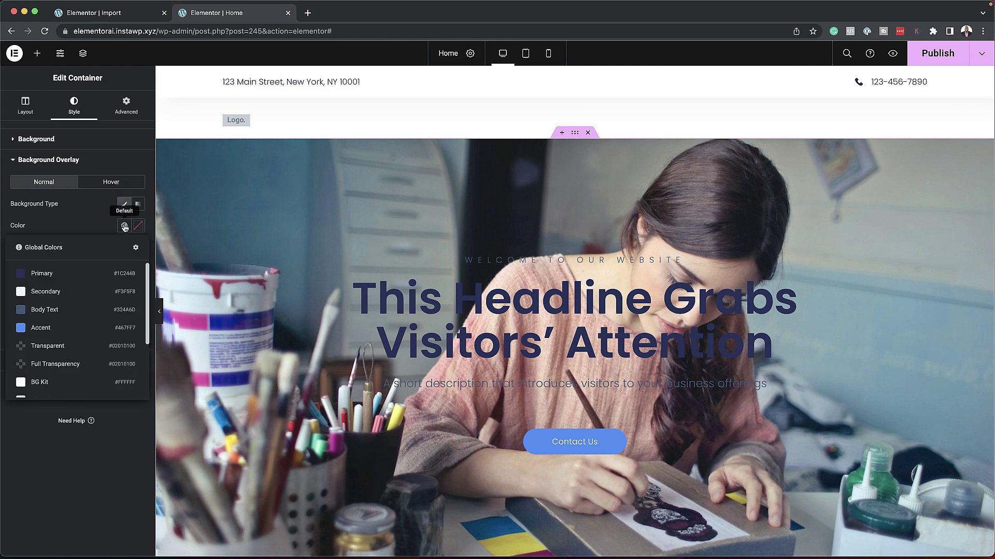
pyautogui.click(24, 293)
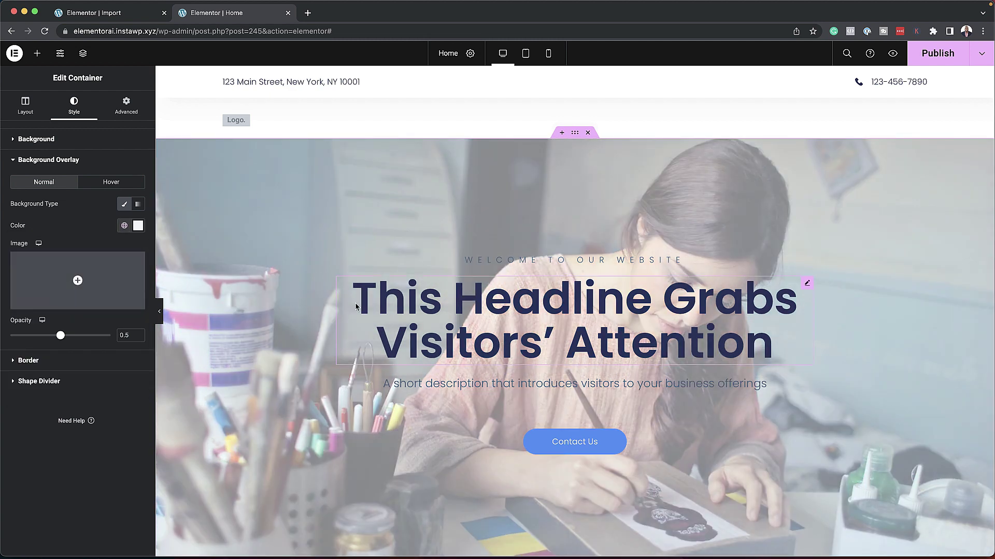
pyautogui.scroll(-2, 807, 279)
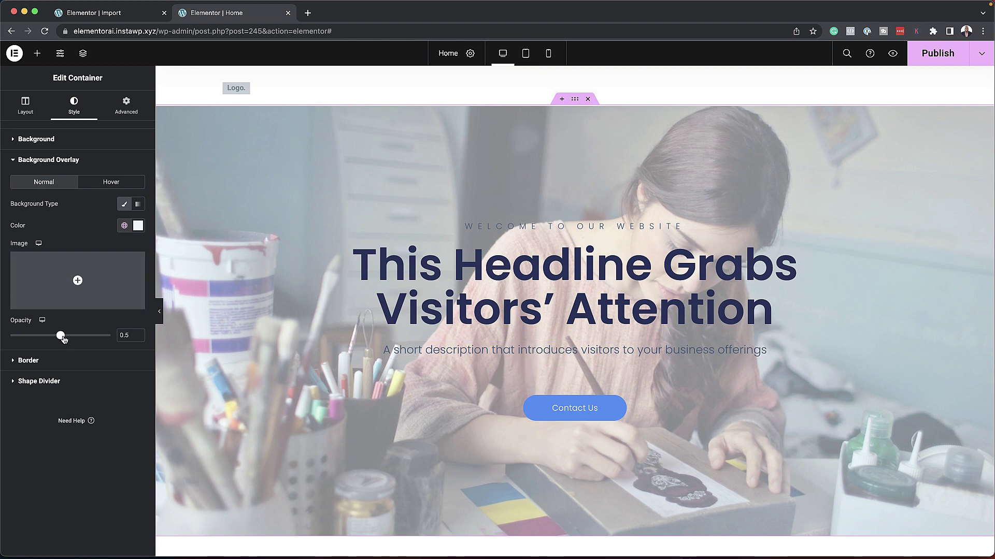
pyautogui.moveTo(61, 338); pyautogui.dragTo(87, 337)
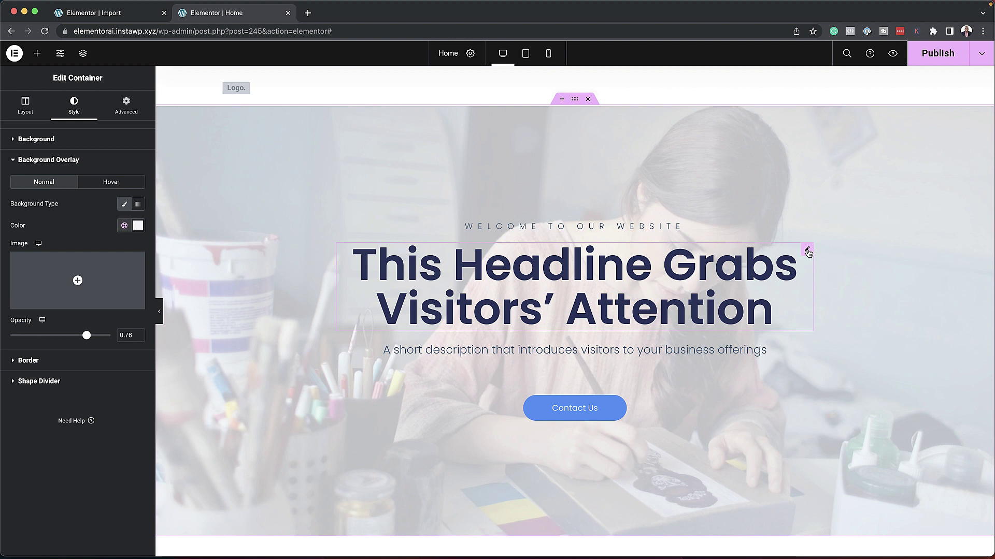
# Replace the hero headline's first word 'This' with 'Mak'
pyautogui.click(807, 250)
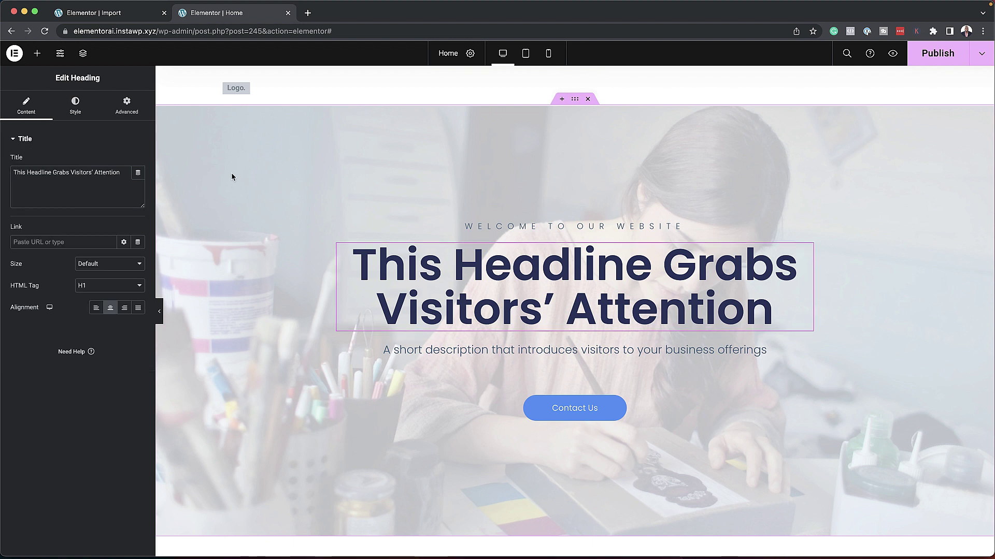
pyautogui.click(126, 171)
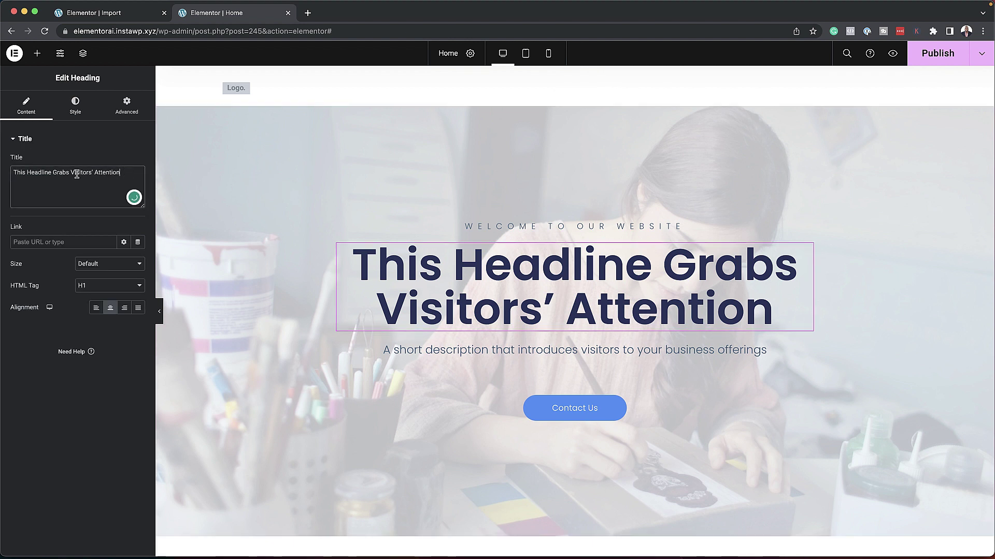
pyautogui.doubleClick(26, 173)
pyautogui.write('Mak')
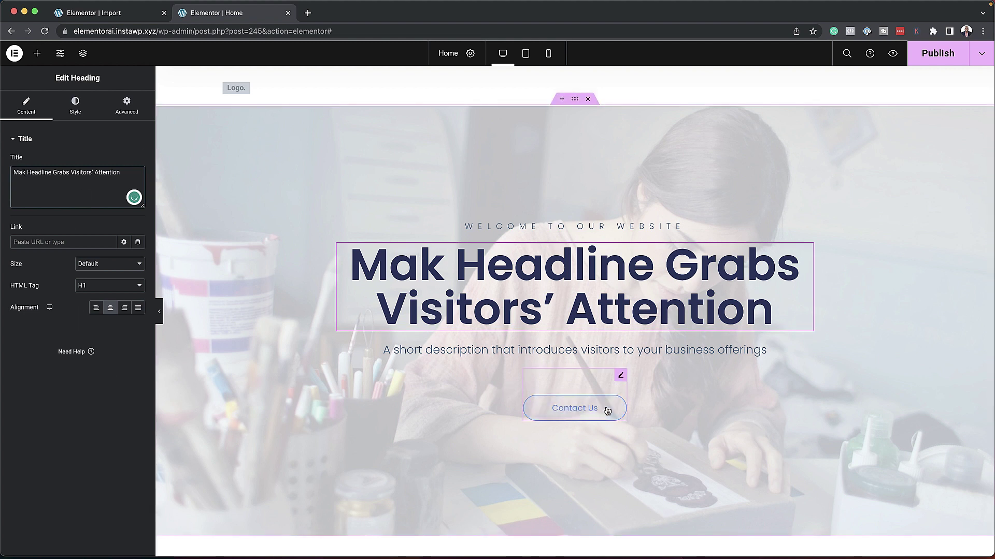
# Relabel the hero's Contact Us button to 'Join Us'
pyautogui.click(621, 376)
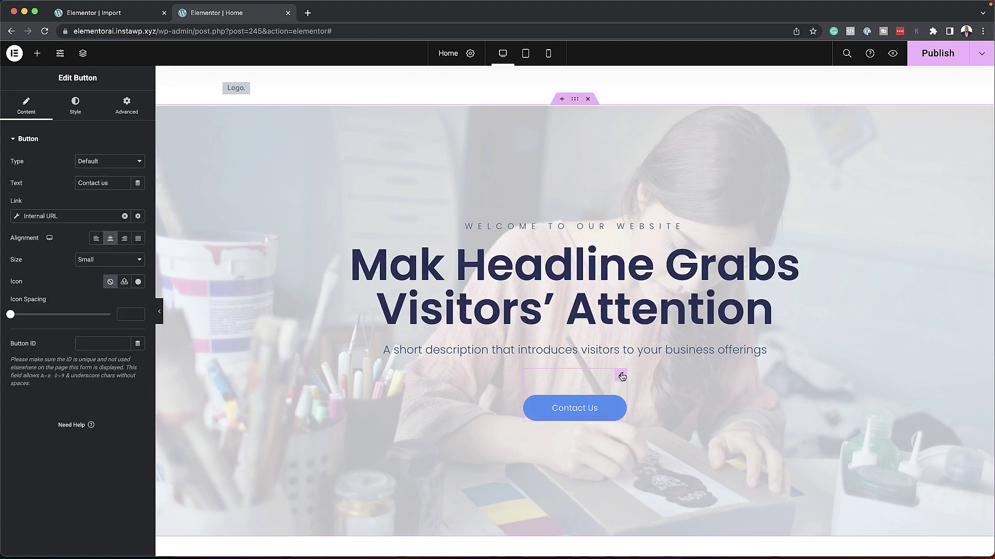
pyautogui.tripleClick(121, 185)
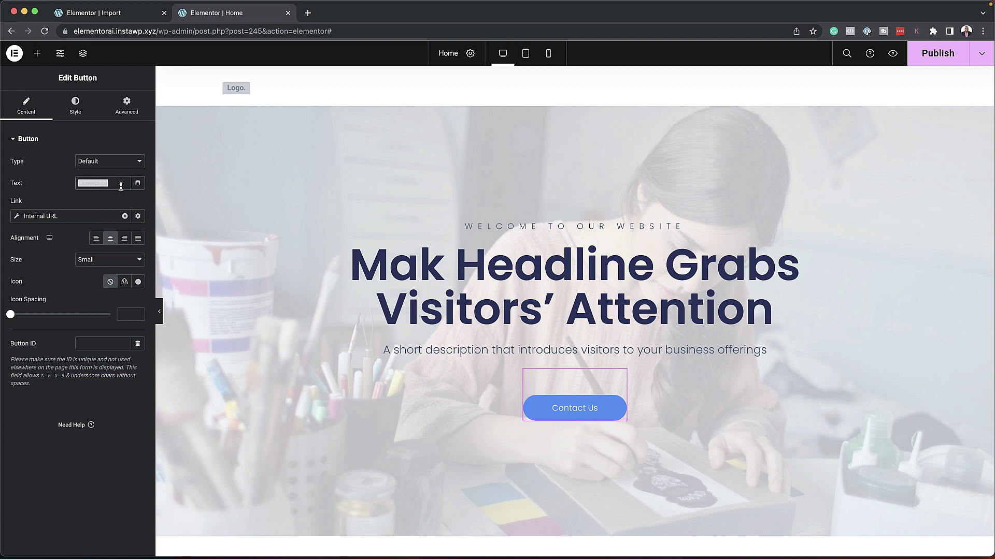
pyautogui.write('Join Us')
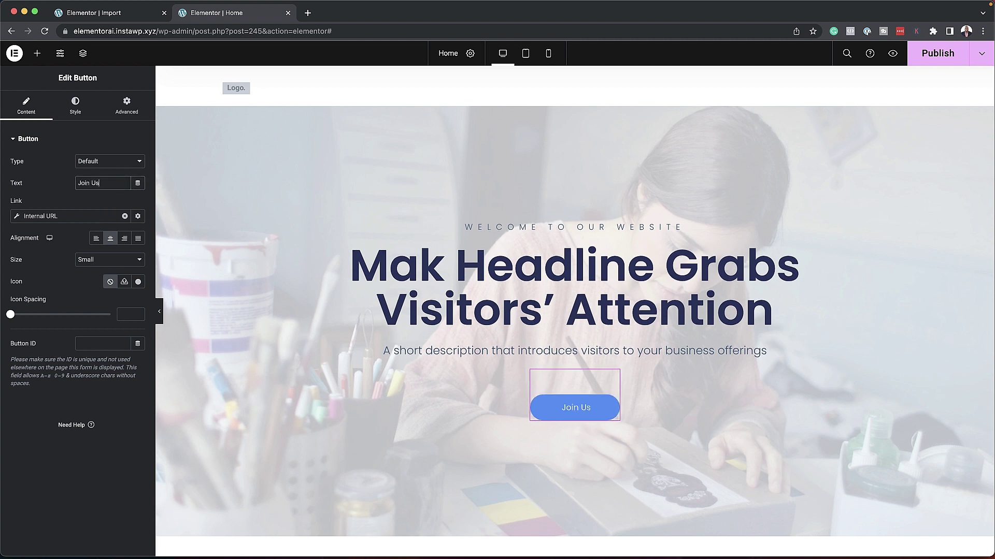
# Give the Service 1 card the photo of a woman with a camera
pyautogui.scroll(-6, 543, 372)
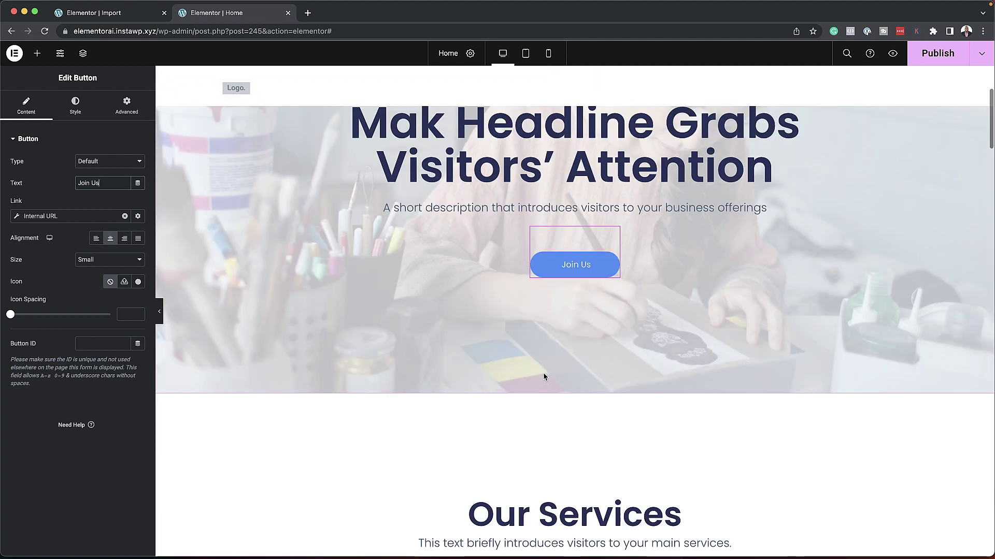
pyautogui.scroll(-3, 543, 377)
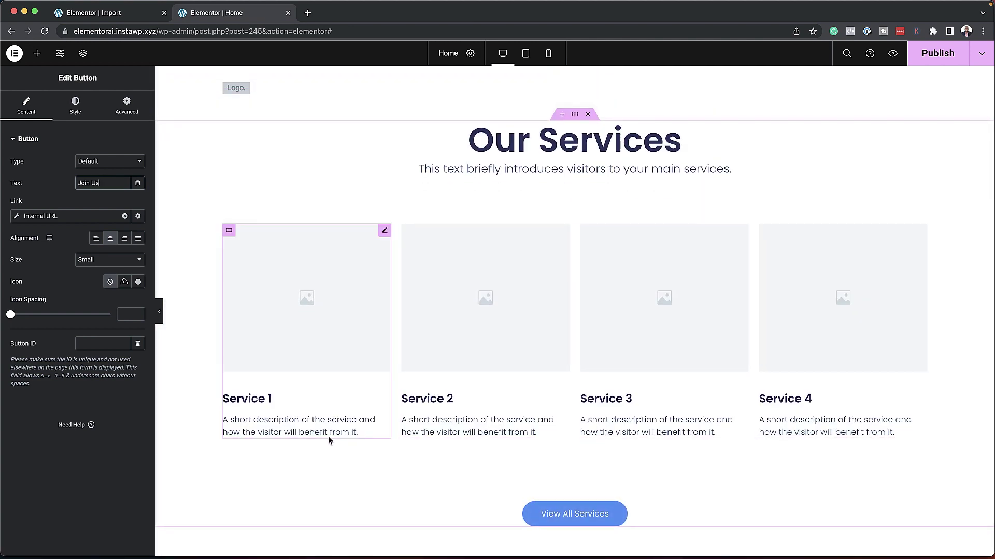
pyautogui.click(385, 231)
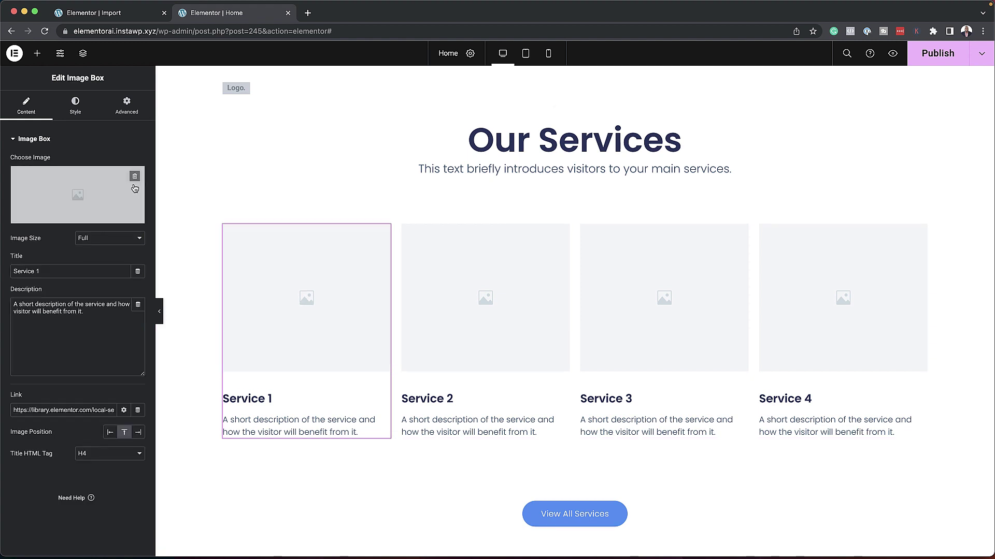
pyautogui.click(87, 191)
pyautogui.scroll(-3, 434, 346)
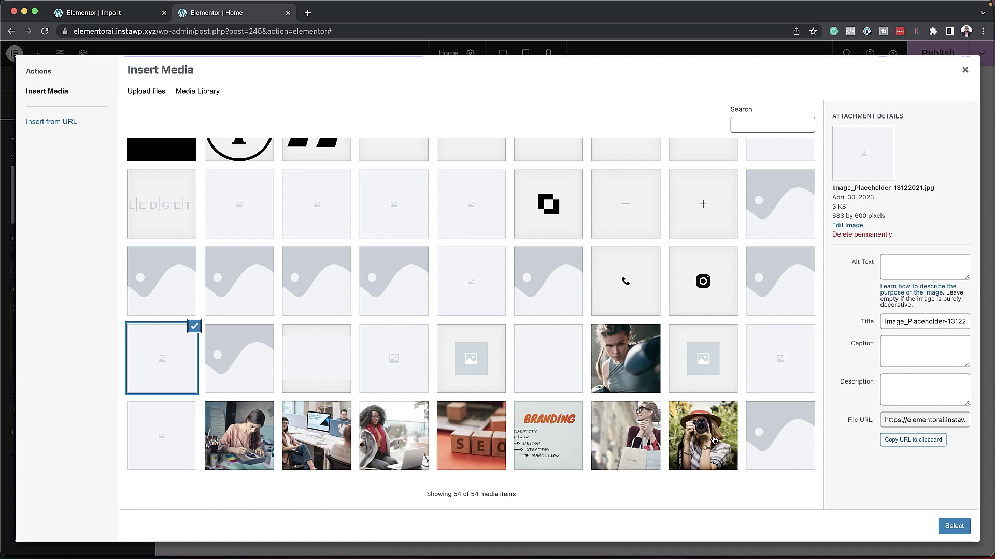
pyautogui.click(714, 440)
pyautogui.click(955, 527)
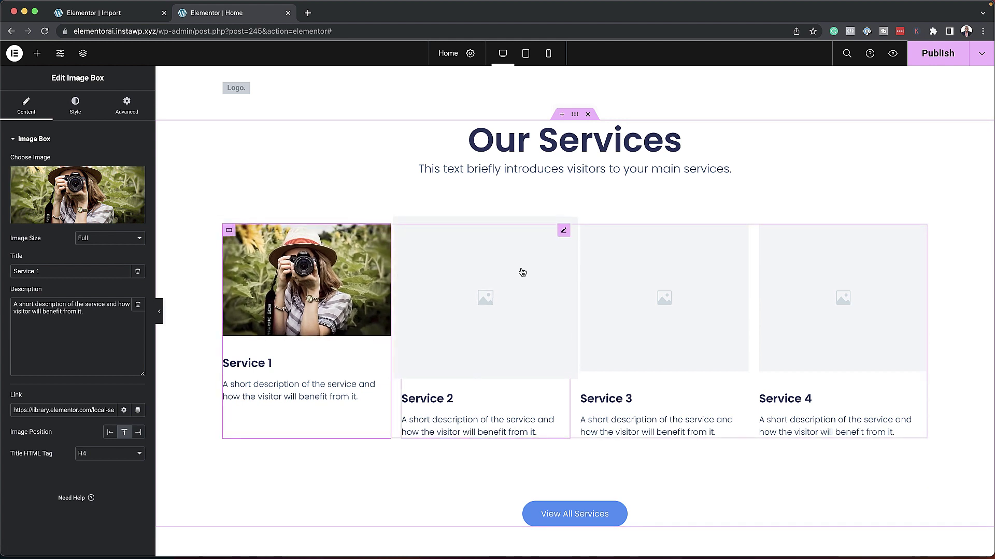
# Give the Service 2 card the woman-with-laptop photo
pyautogui.click(564, 231)
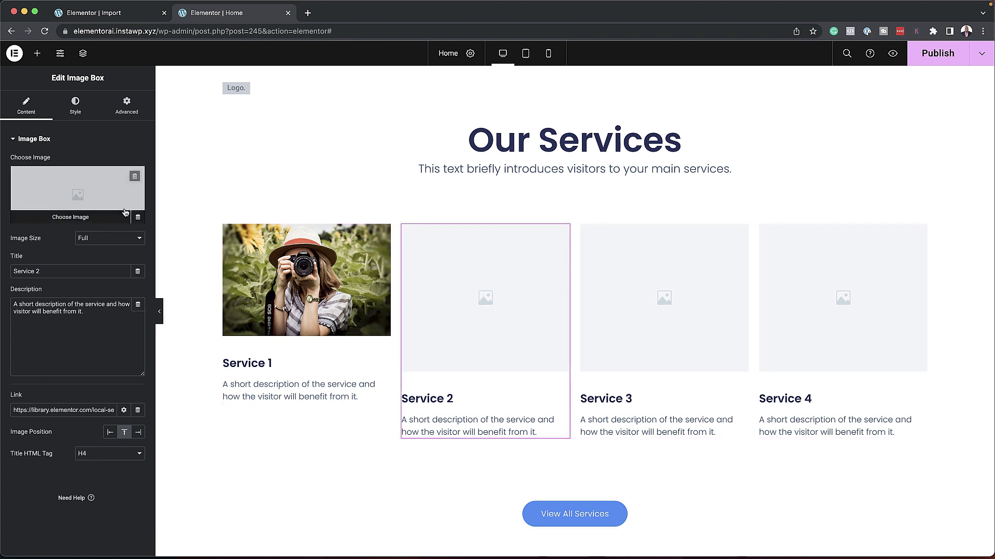
pyautogui.click(97, 198)
pyautogui.scroll(-3, 578, 482)
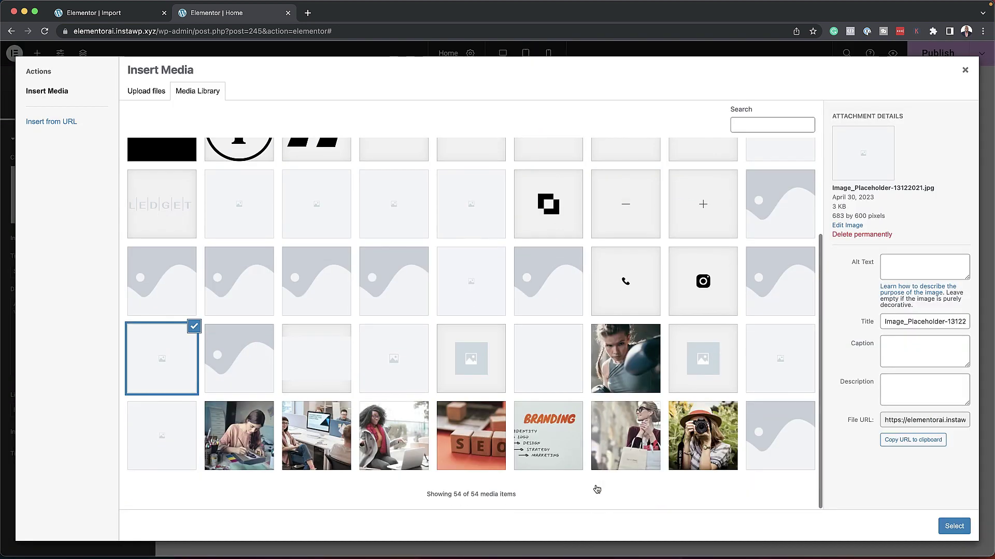
pyautogui.click(383, 436)
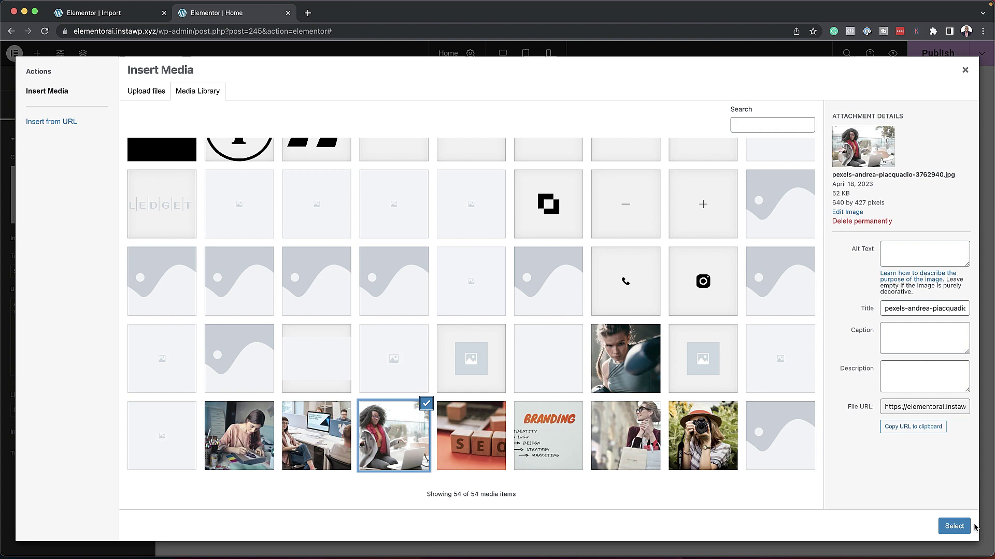
pyautogui.click(952, 525)
# Put the woman-with-shopping-bags photo in the Key Benefit section beside its heading
pyautogui.scroll(-10, 388, 455)
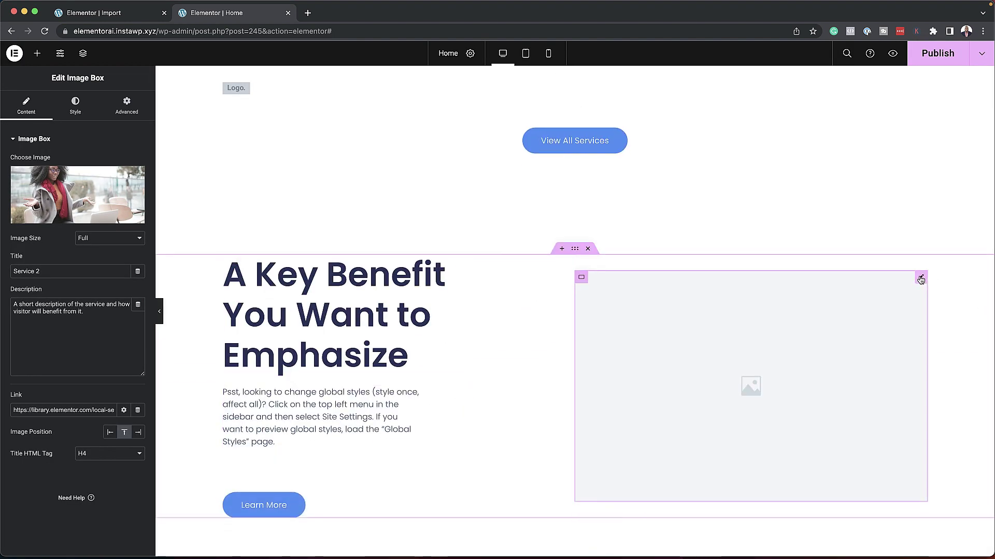
pyautogui.click(920, 279)
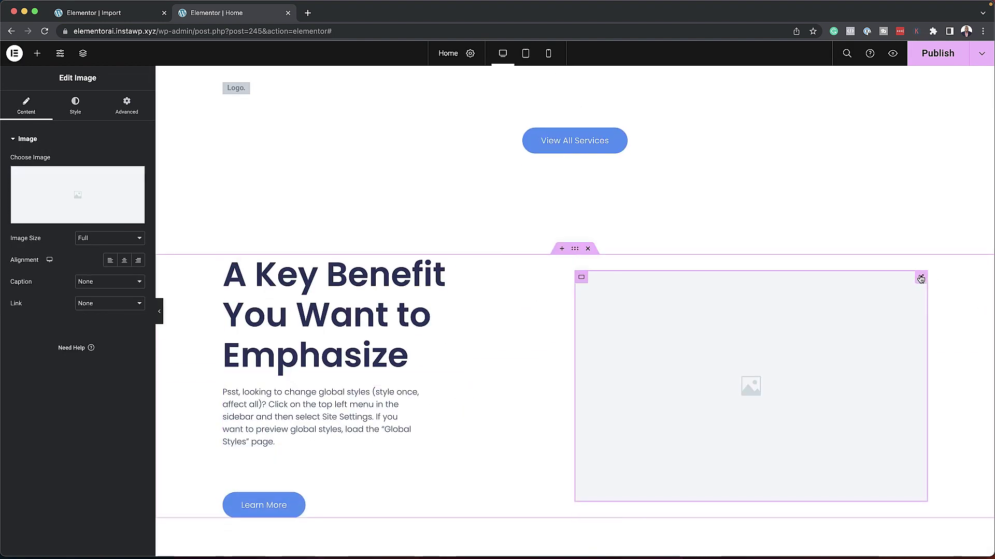
pyautogui.click(83, 199)
pyautogui.scroll(-3, 507, 456)
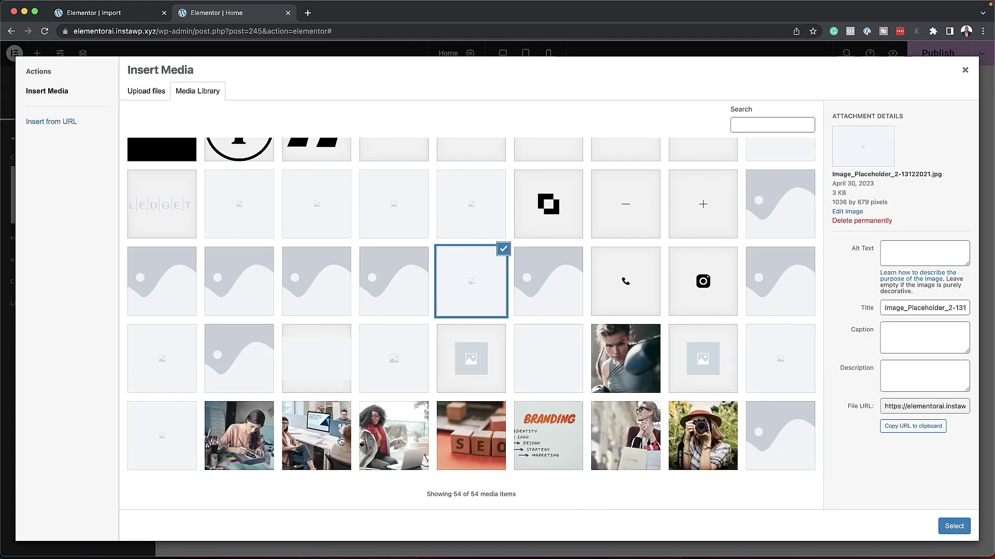
pyautogui.click(641, 450)
pyautogui.click(953, 526)
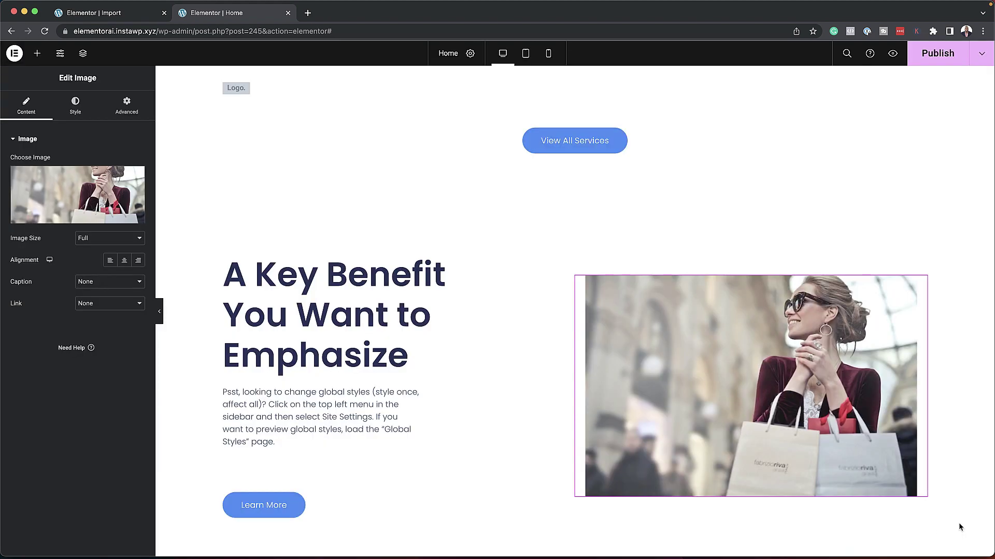
pyautogui.scroll(-3, 488, 326)
pyautogui.scroll(2, 488, 324)
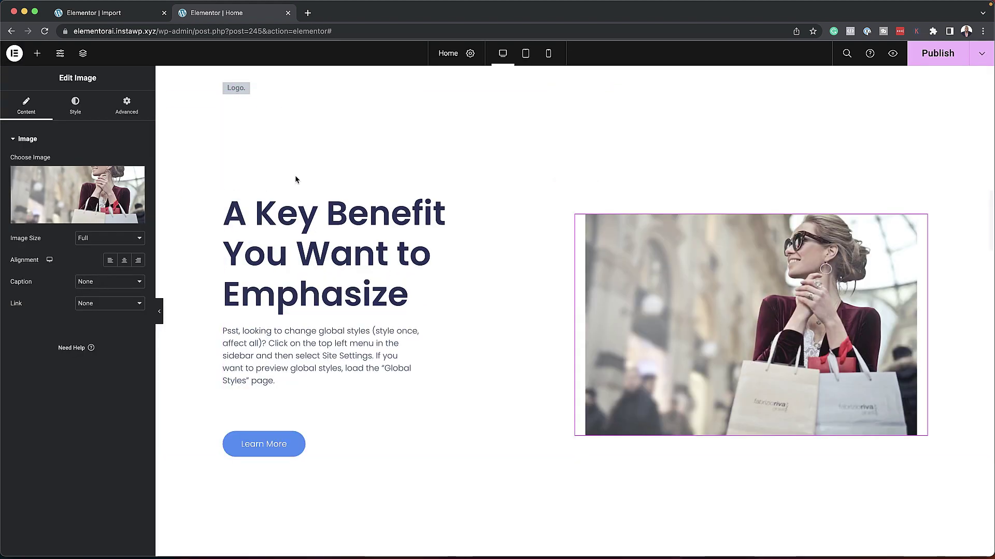
pyautogui.click(459, 201)
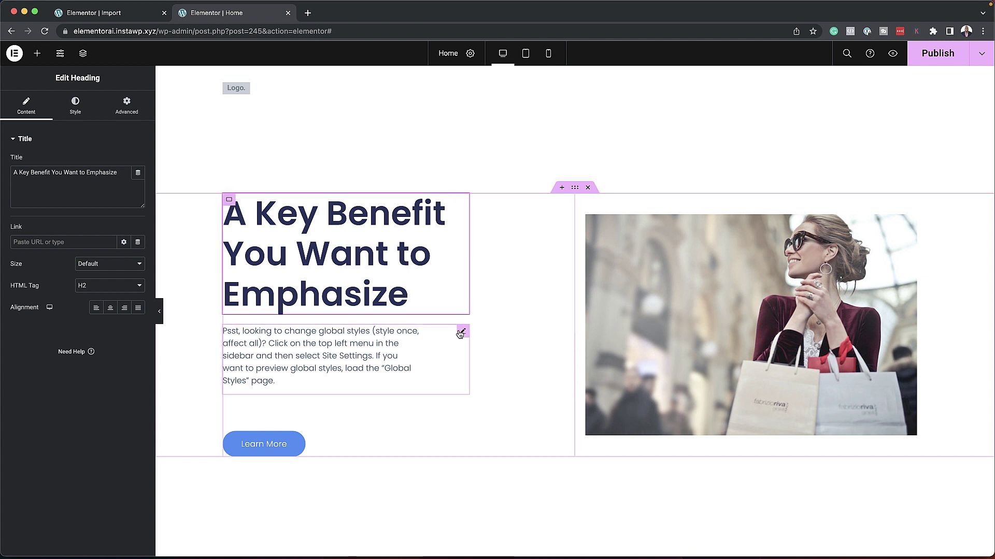
# Give the Benefit 1 card the Building icon from the Icon Library
pyautogui.scroll(-5, 485, 417)
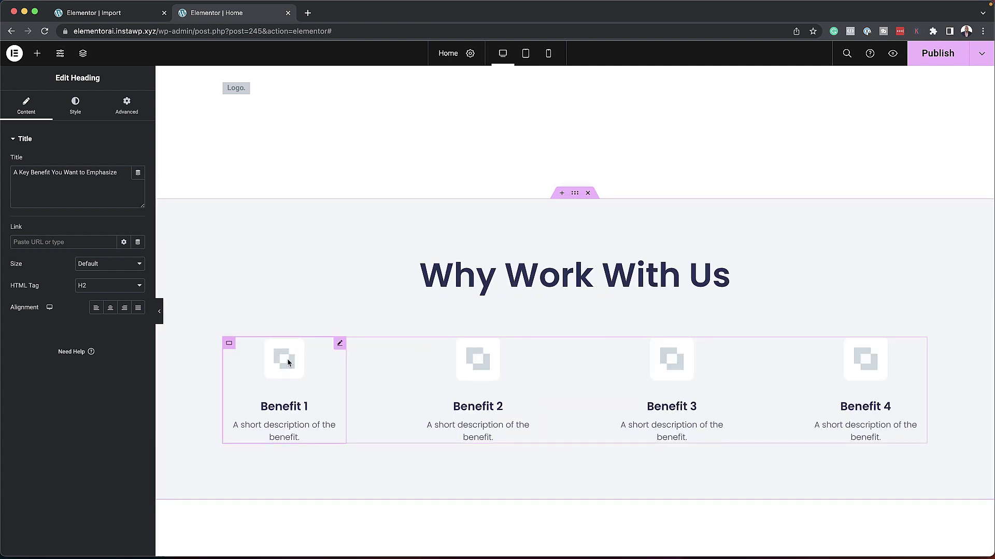
pyautogui.click(339, 346)
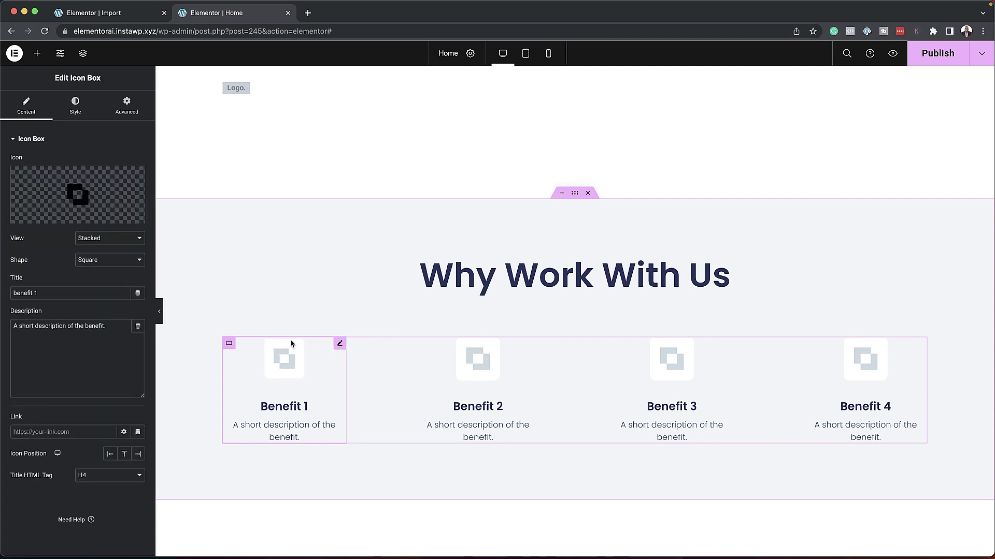
pyautogui.click(98, 197)
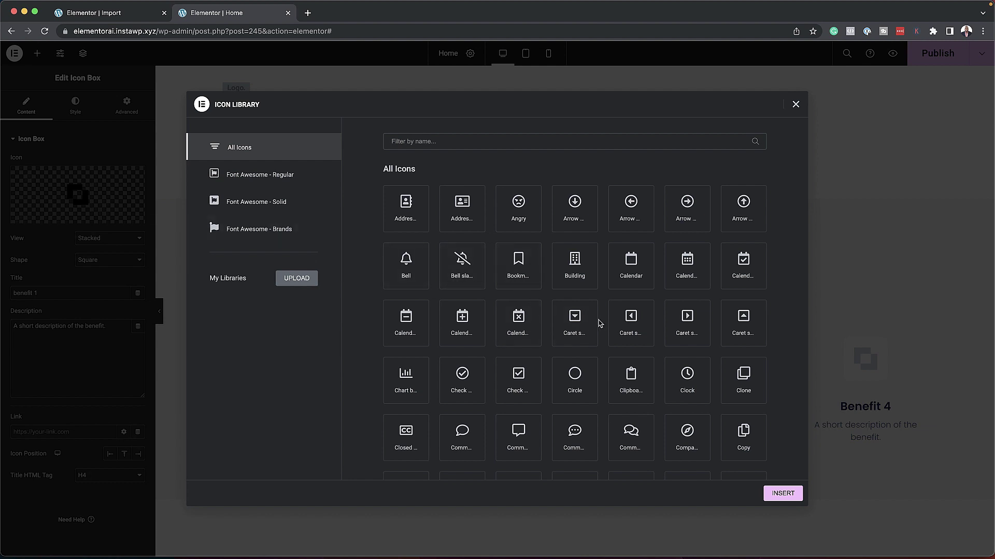
pyautogui.click(581, 263)
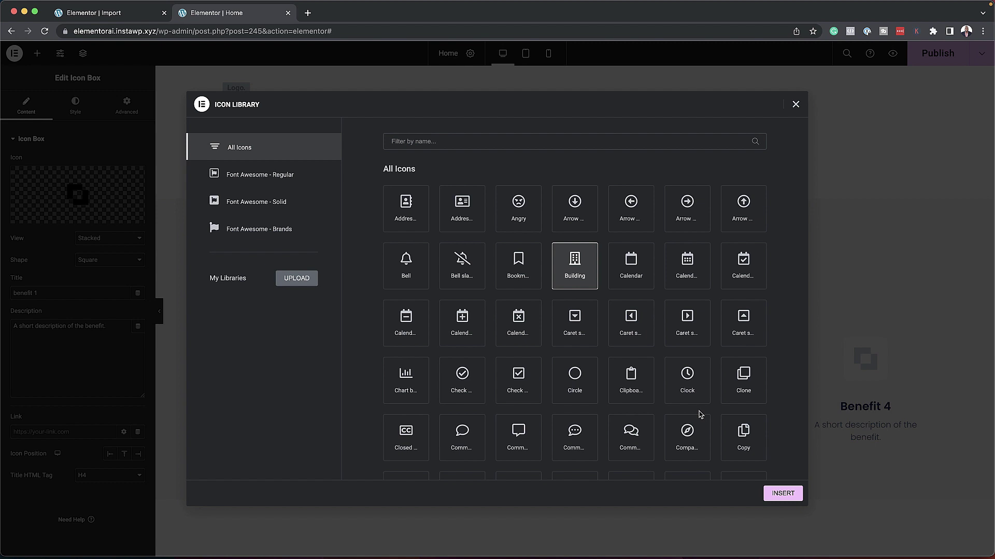
pyautogui.click(782, 493)
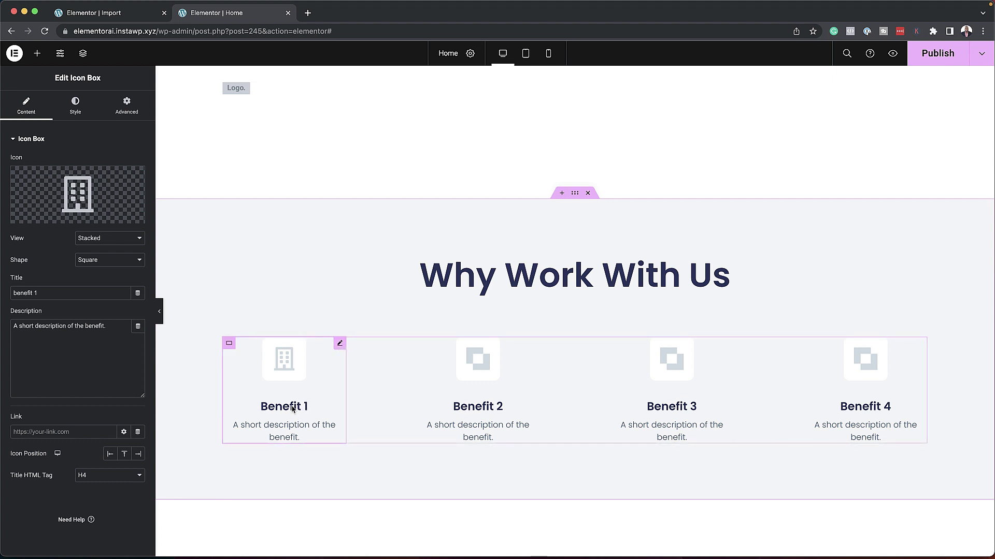
# Retitle the first benefit card 'Main Benefit 1'
pyautogui.click(52, 292)
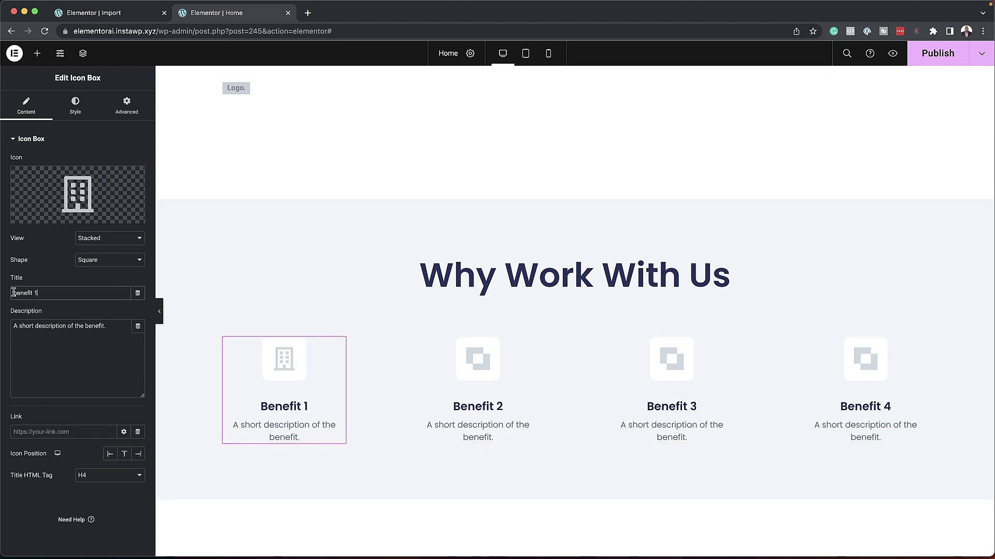
pyautogui.write('Main')
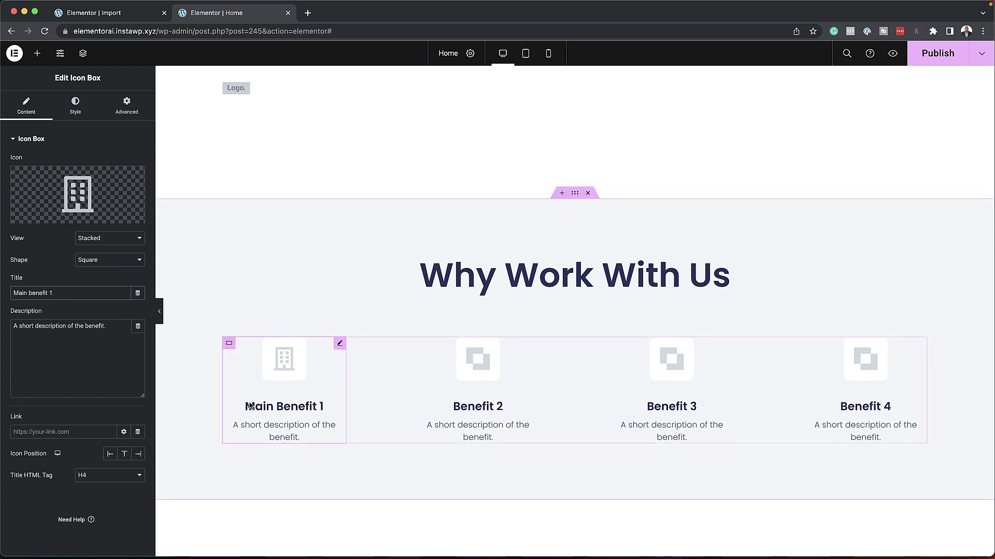
pyautogui.press('super+a')
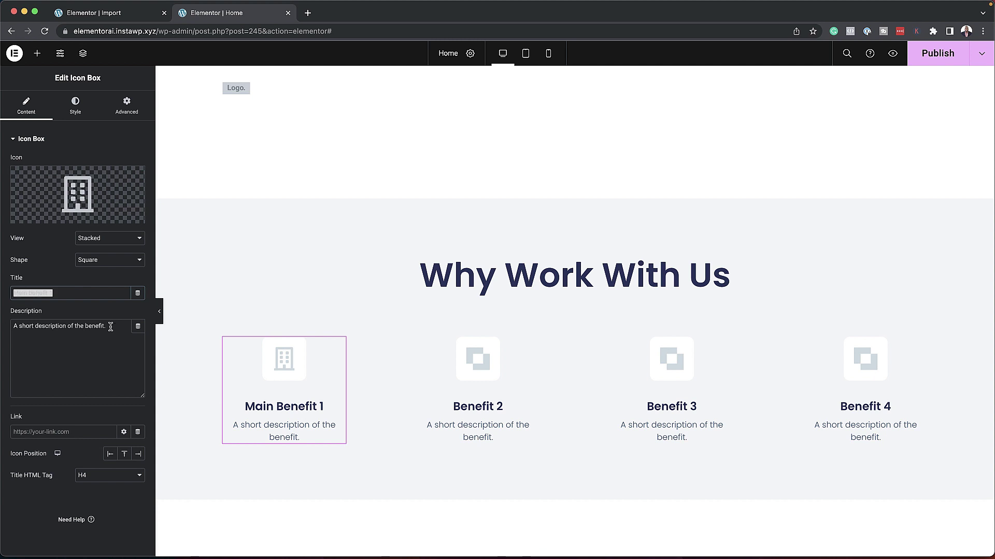
pyautogui.moveTo(110, 326); pyautogui.dragTo(3, 323)
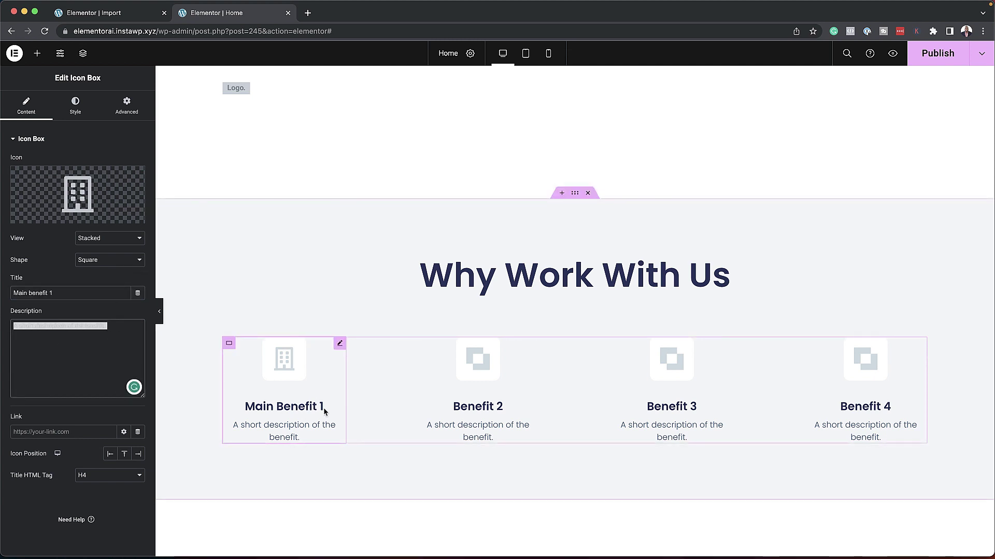
pyautogui.scroll(-2, 502, 436)
# Remove all five placeholder images from the project carousel's gallery
pyautogui.scroll(-6, 502, 436)
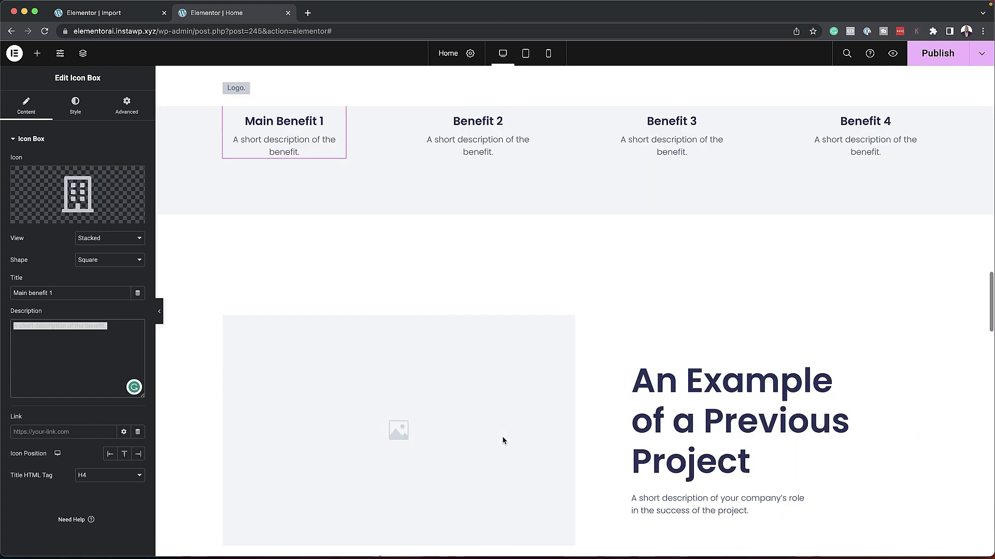
pyautogui.click(492, 363)
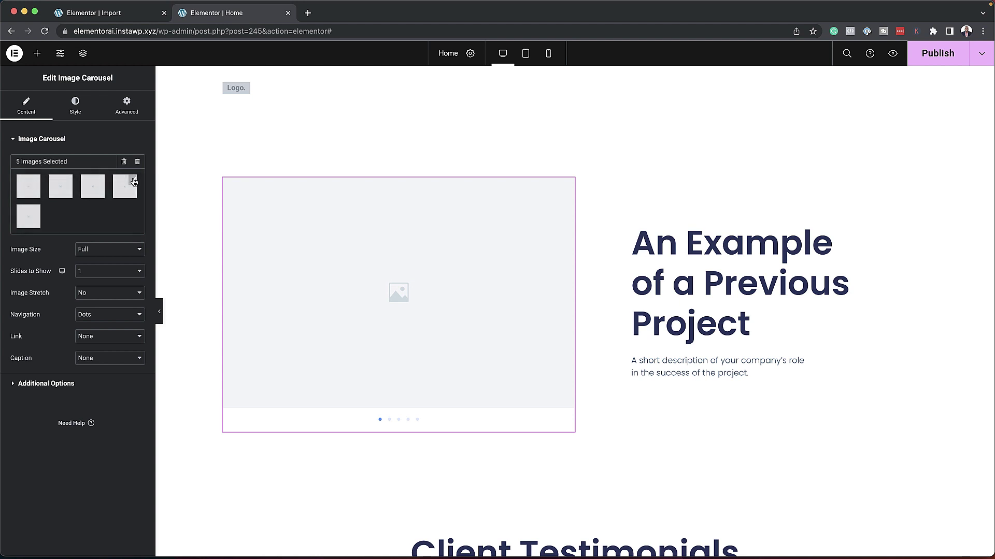
pyautogui.click(132, 180)
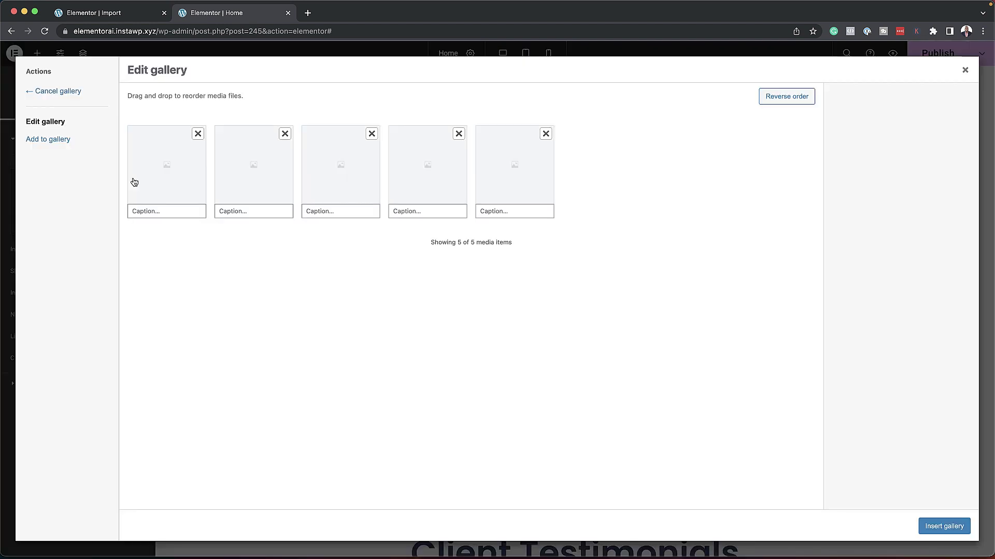
pyautogui.click(177, 169)
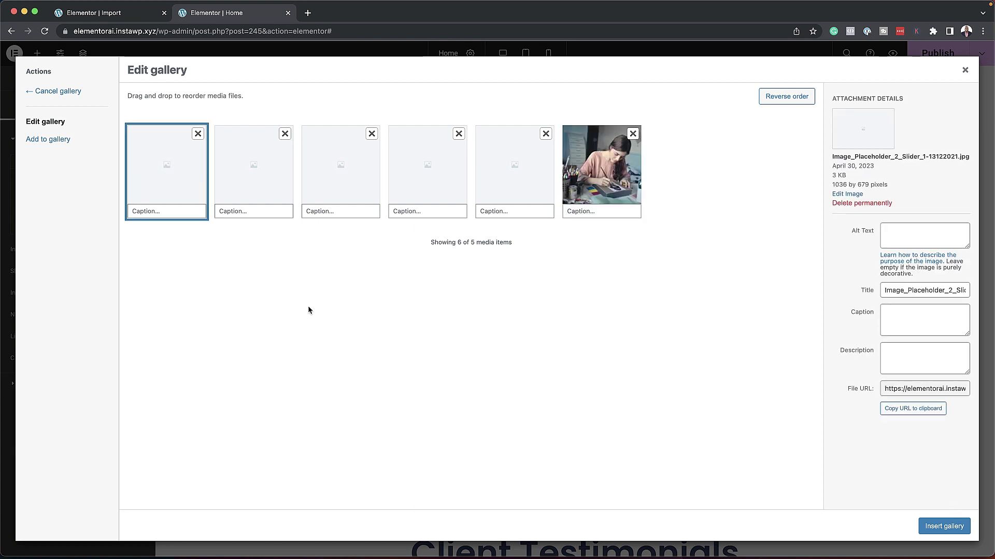
pyautogui.click(546, 136)
pyautogui.click(459, 135)
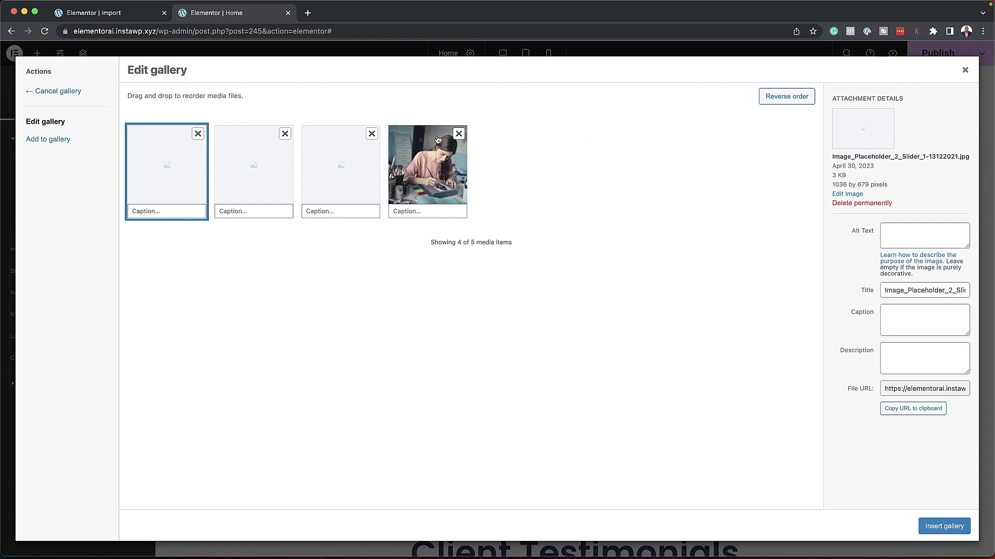
pyautogui.click(370, 135)
pyautogui.click(284, 135)
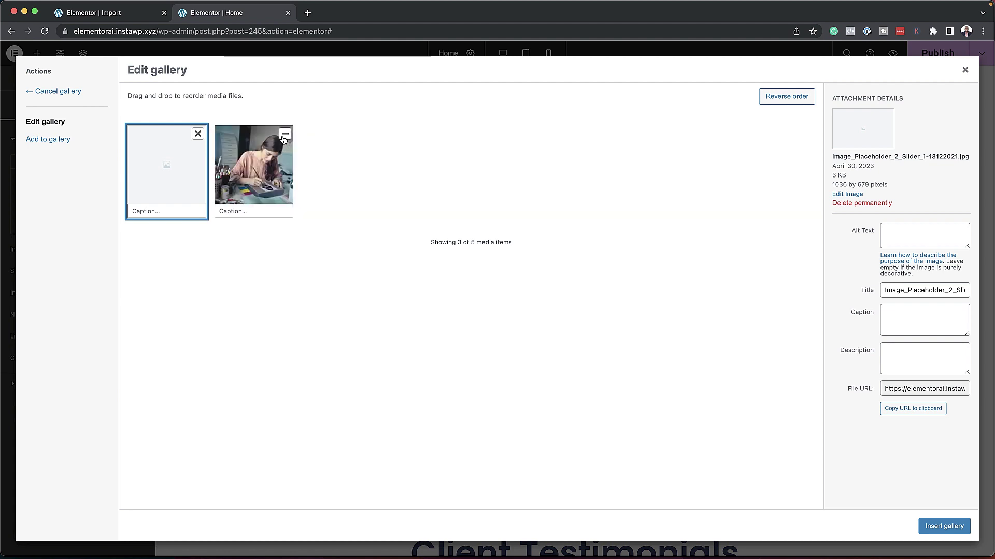
pyautogui.click(199, 136)
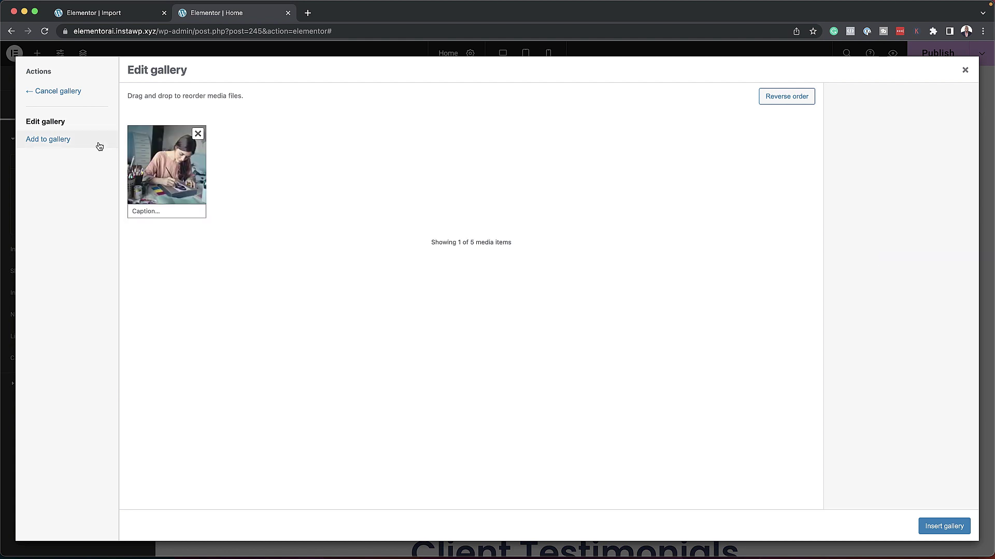
# Add the photographer and shopping-bags photos, insert the three-photo gallery, and preview the slides
pyautogui.click(70, 141)
pyautogui.scroll(-3, 553, 373)
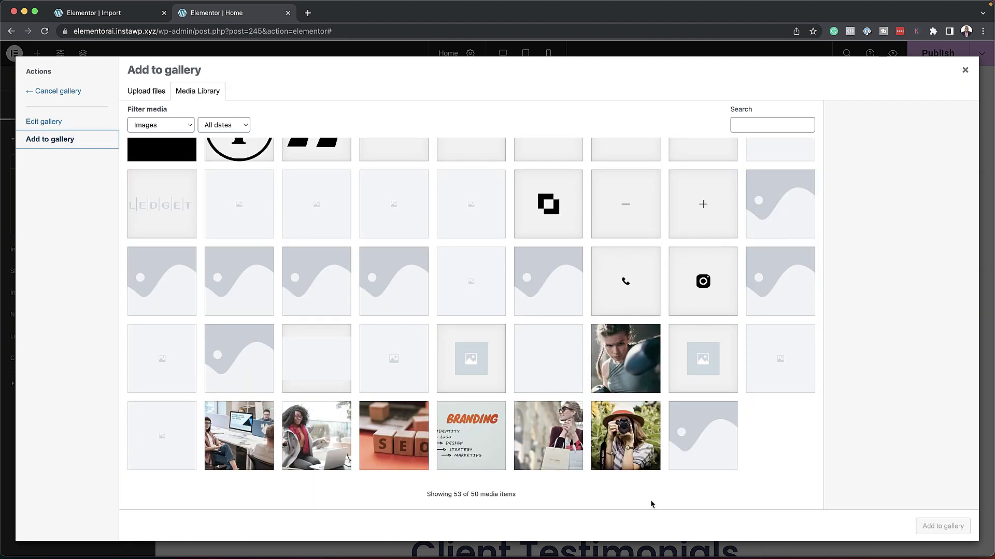
pyautogui.click(630, 446)
pyautogui.click(942, 526)
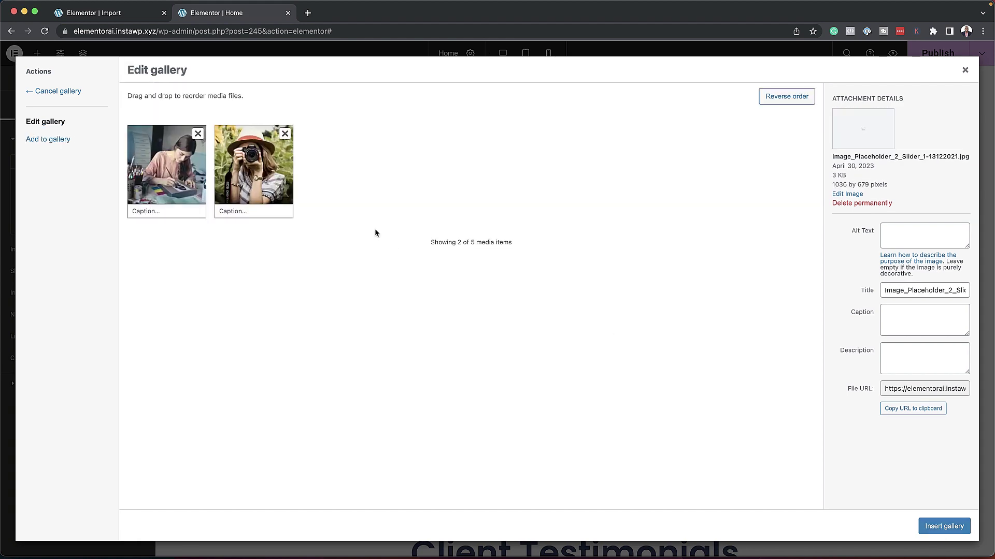
pyautogui.click(66, 139)
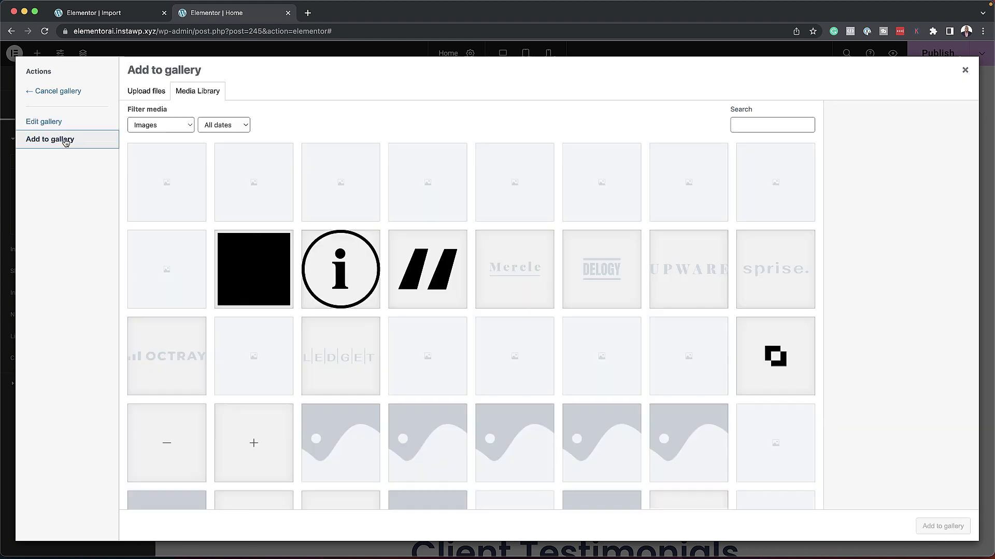
pyautogui.scroll(-3, 816, 460)
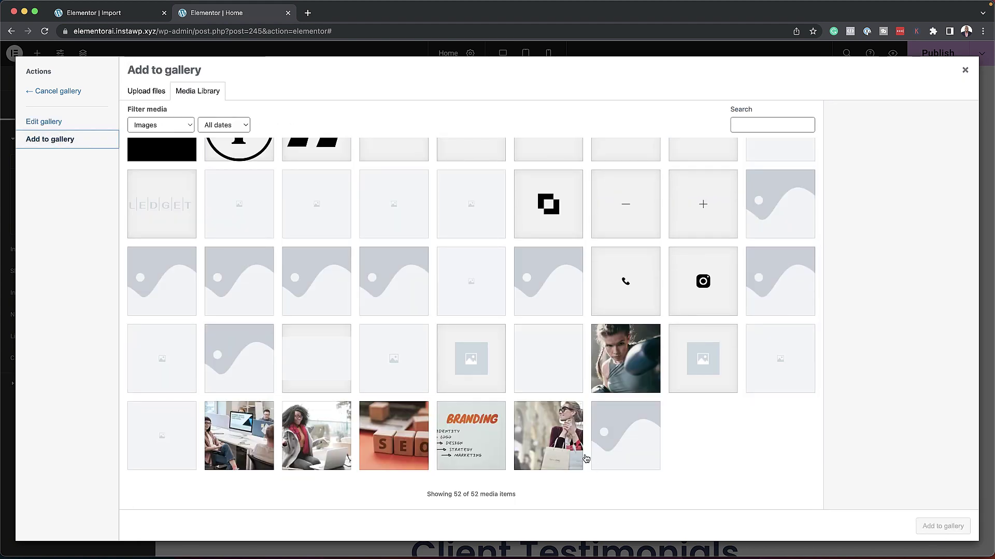
pyautogui.click(548, 441)
pyautogui.click(953, 527)
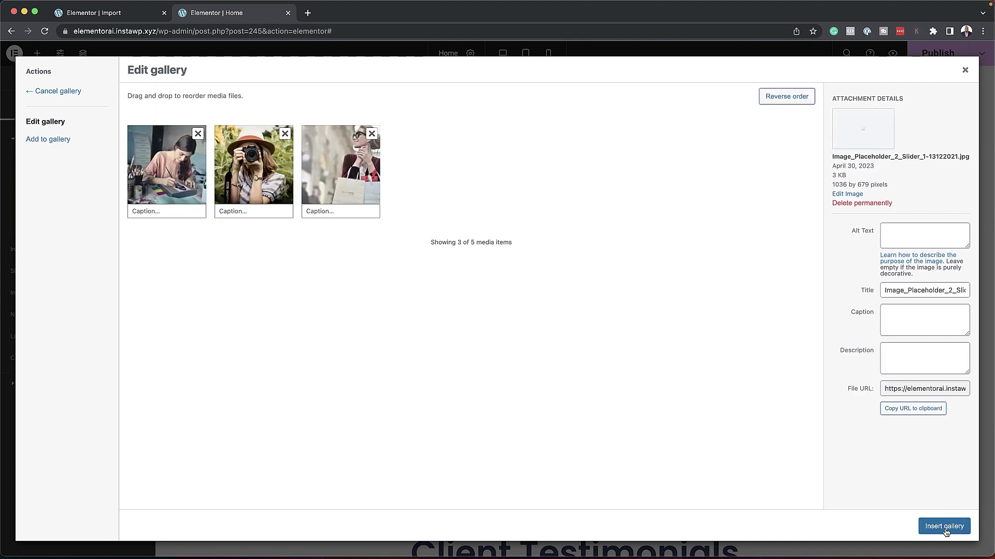
pyautogui.click(944, 527)
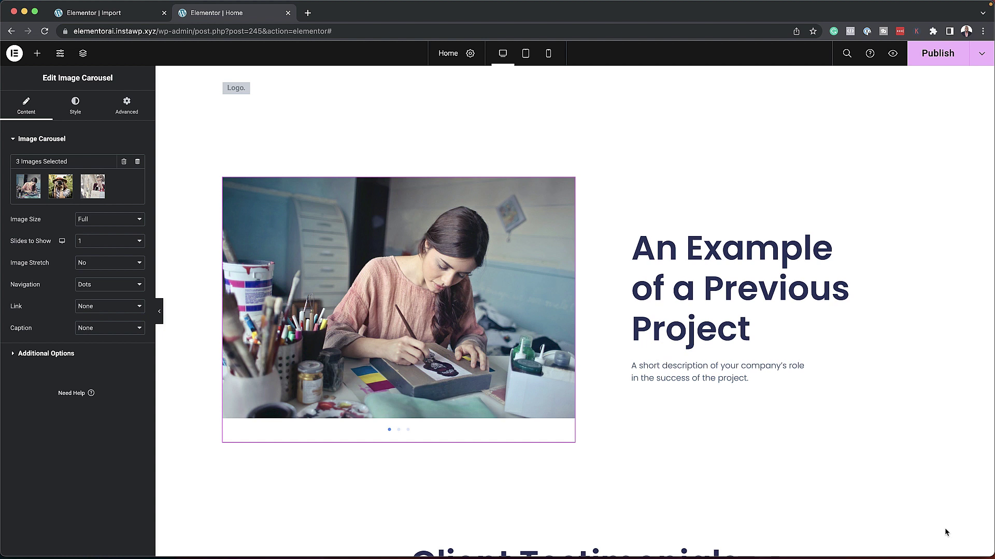
pyautogui.click(399, 430)
pyautogui.click(407, 430)
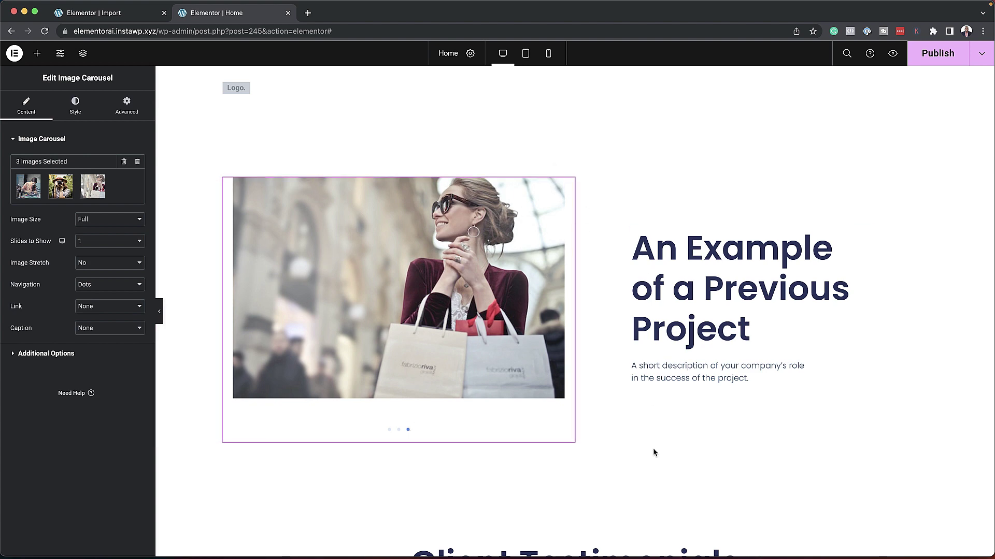
# Set the boxing photo as the first testimonial's image
pyautogui.scroll(-5, 653, 449)
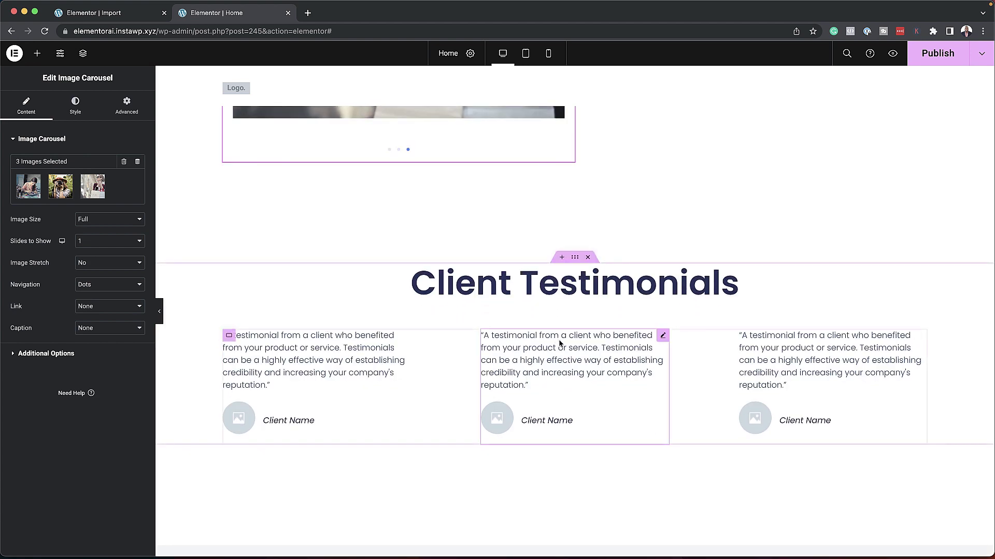
pyautogui.scroll(-4, 564, 344)
pyautogui.scroll(4, 564, 347)
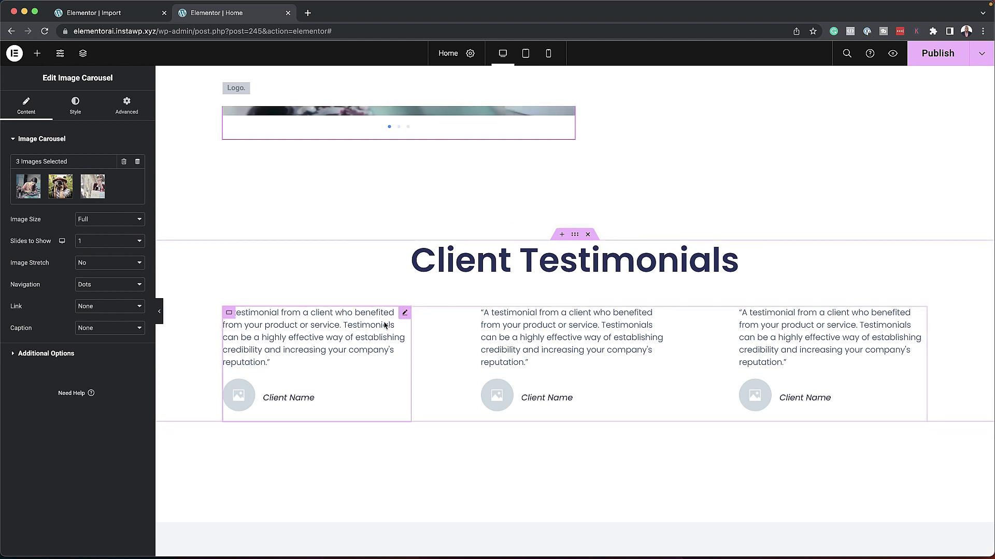
pyautogui.click(406, 315)
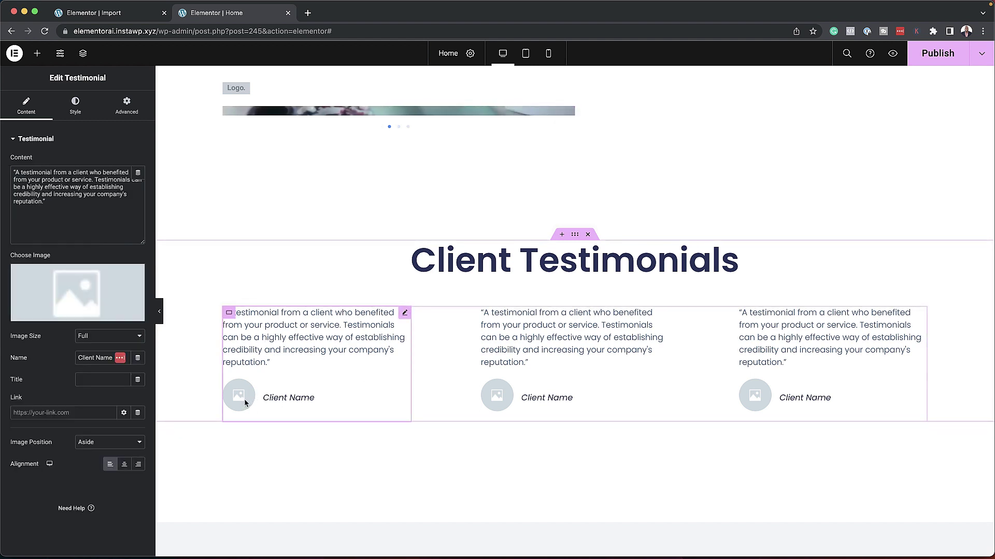
pyautogui.click(98, 284)
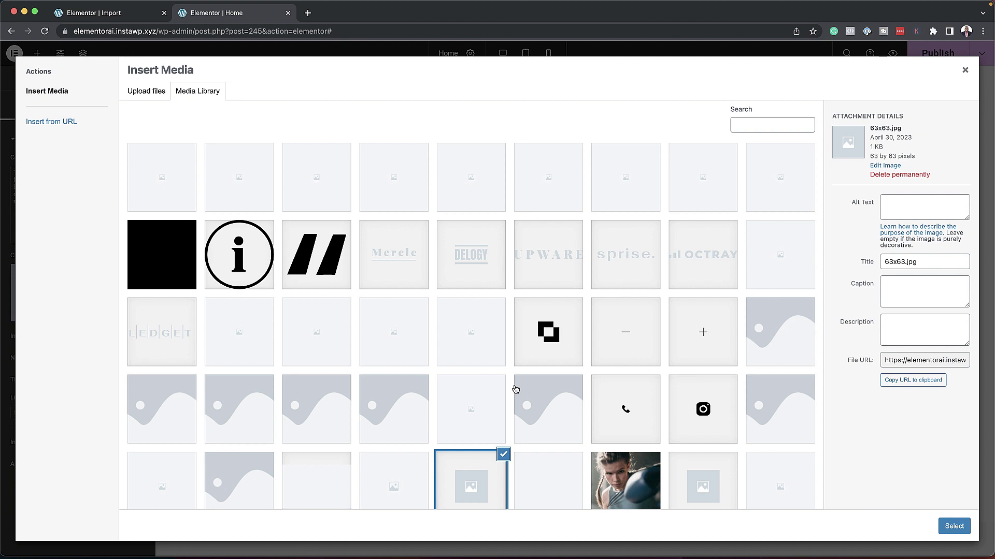
pyautogui.scroll(-3, 515, 390)
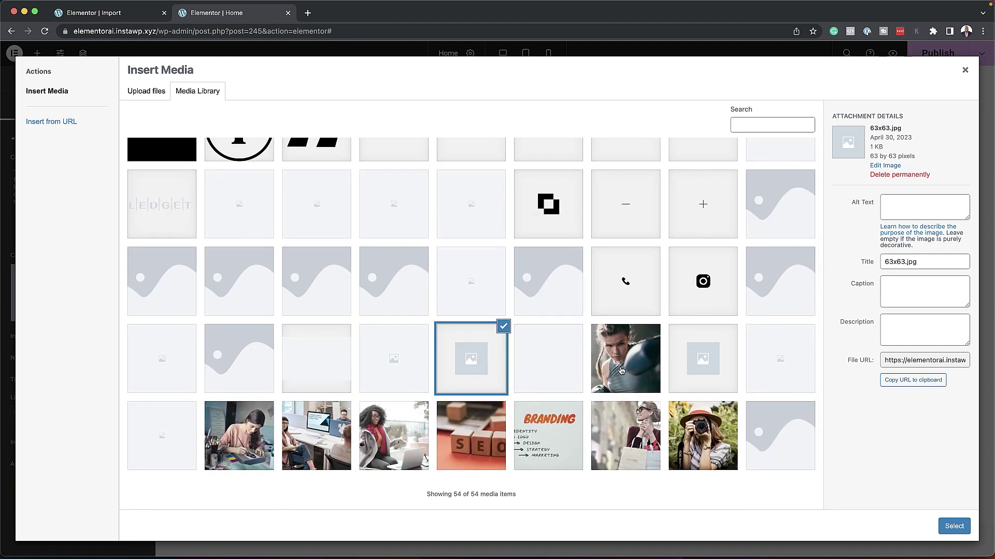
pyautogui.click(632, 349)
pyautogui.click(966, 528)
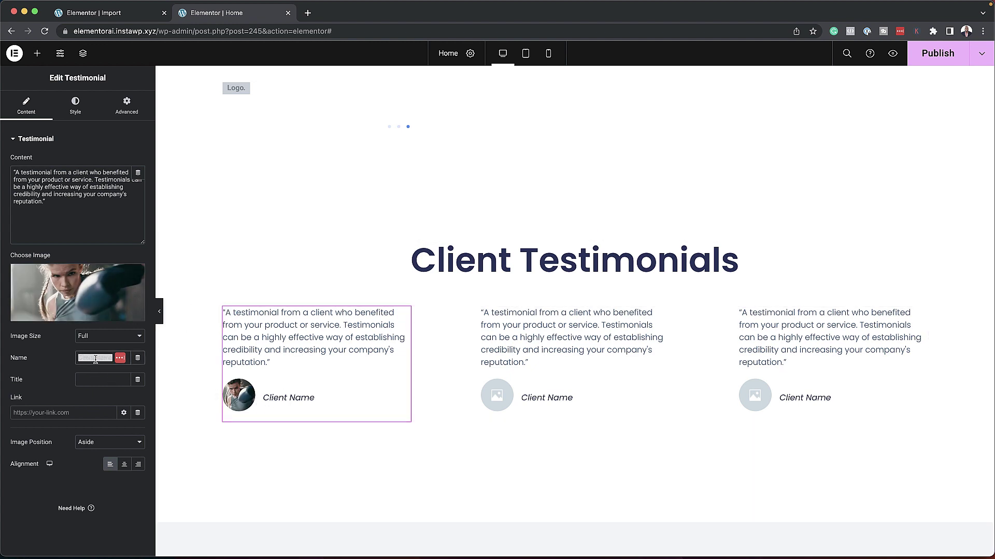
# Type a client name in place of the testimonial's placeholder name
pyautogui.write('Kim')
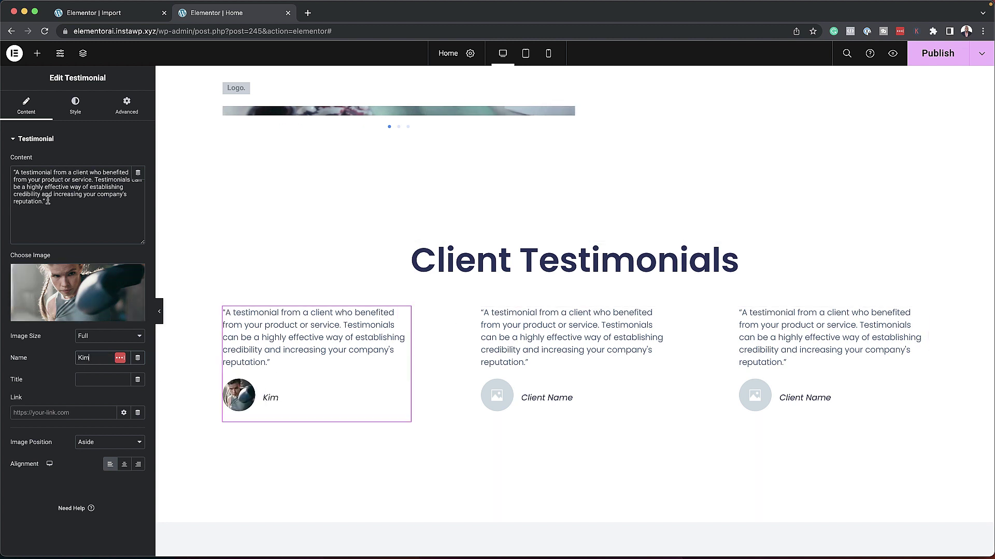
pyautogui.moveTo(47, 200); pyautogui.dragTo(2, 178)
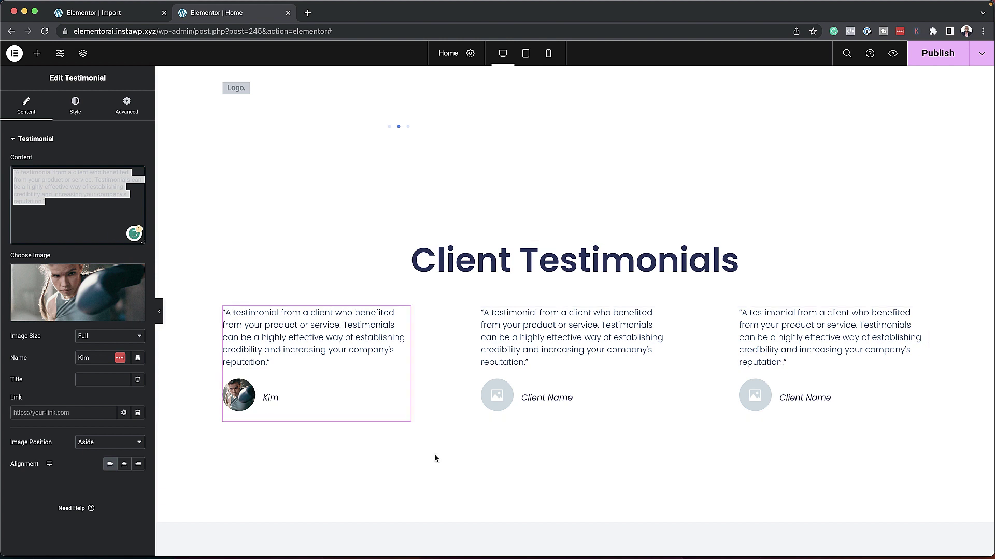
pyautogui.scroll(-5, 437, 455)
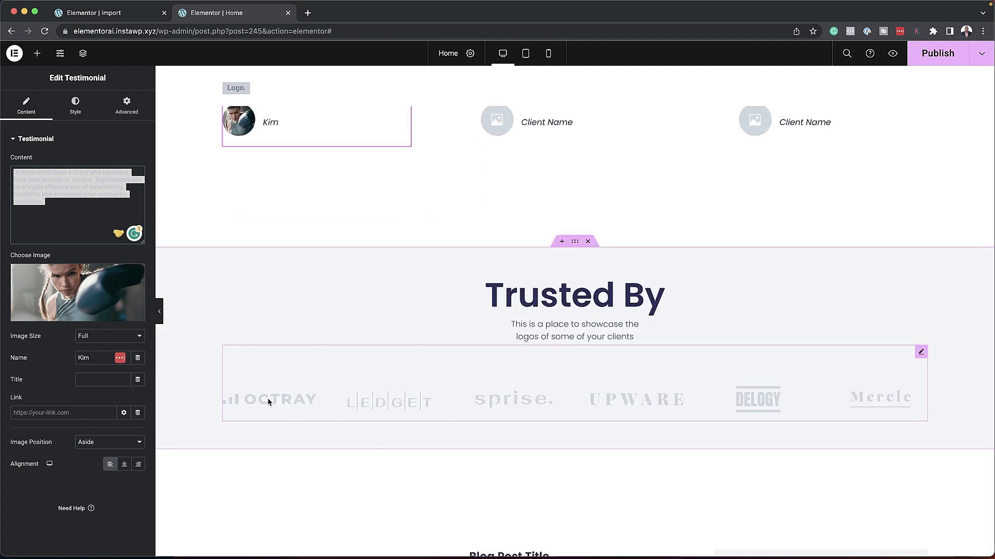
# Review the Trusted By carousel's six client logos and close the gallery unchanged
pyautogui.click(922, 353)
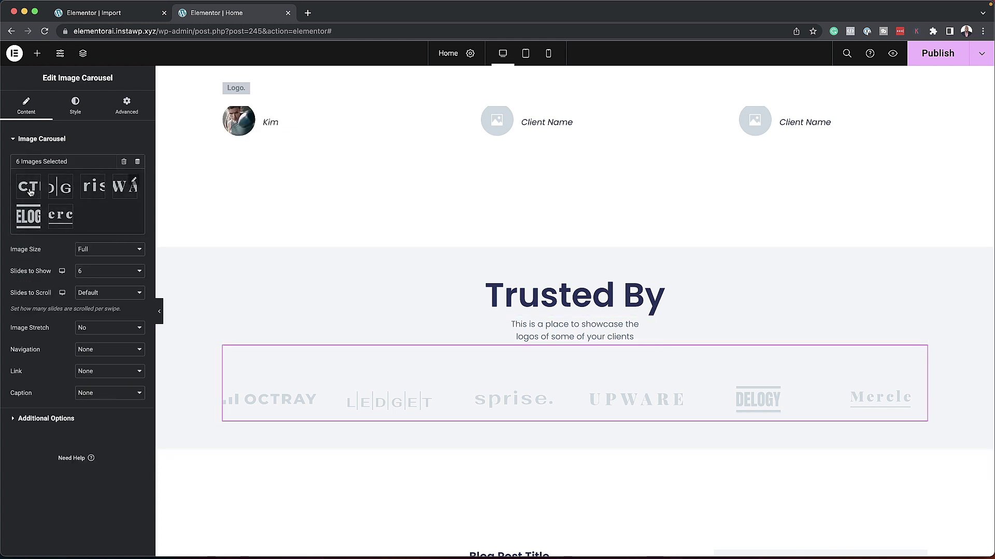
pyautogui.click(30, 192)
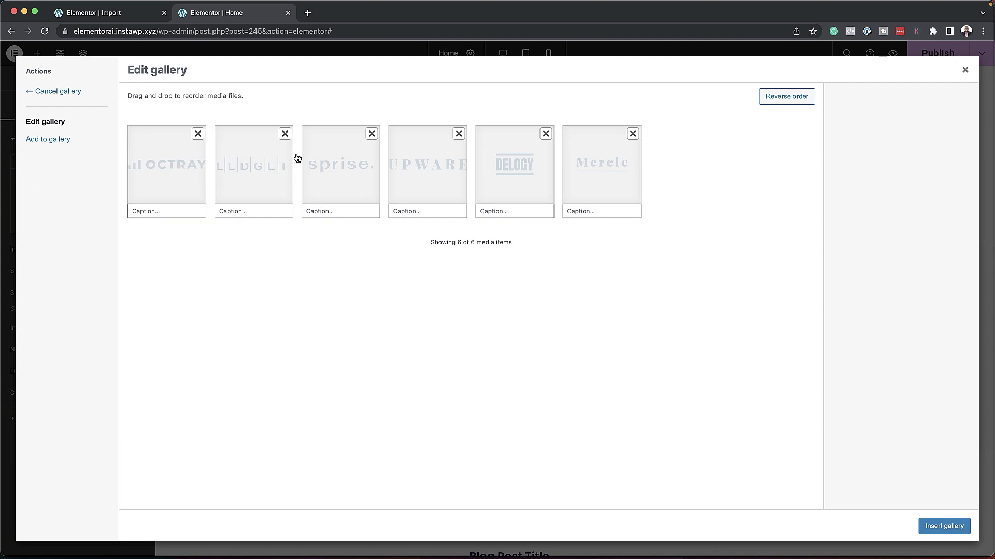
pyautogui.click(965, 71)
pyautogui.scroll(-5, 436, 273)
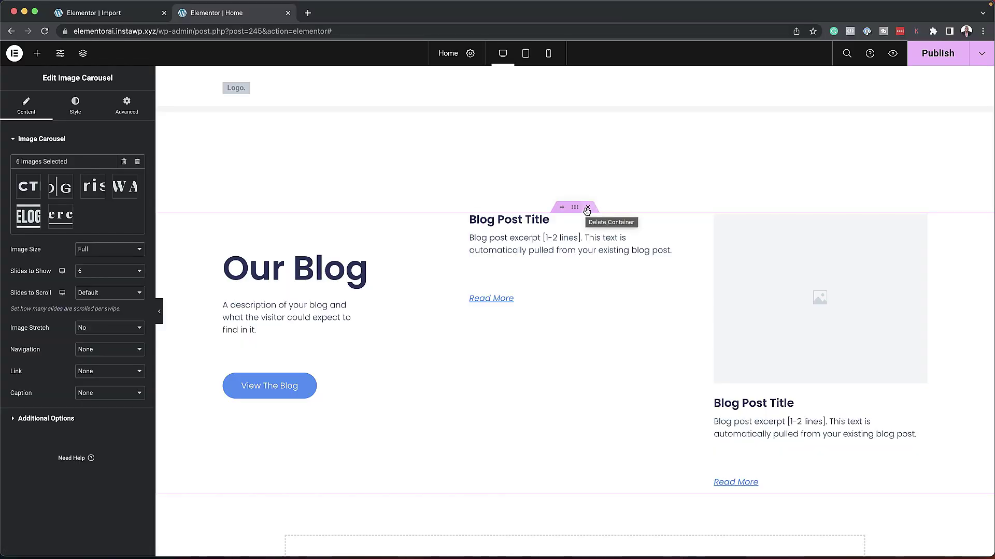
# Delete the Our Blog section from the page
pyautogui.click(588, 208)
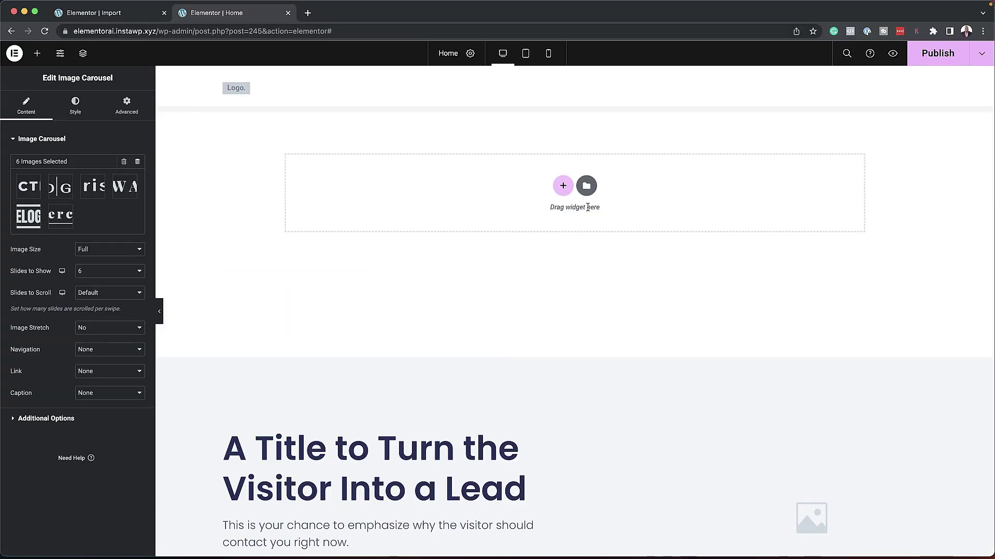
pyautogui.scroll(-4, 548, 260)
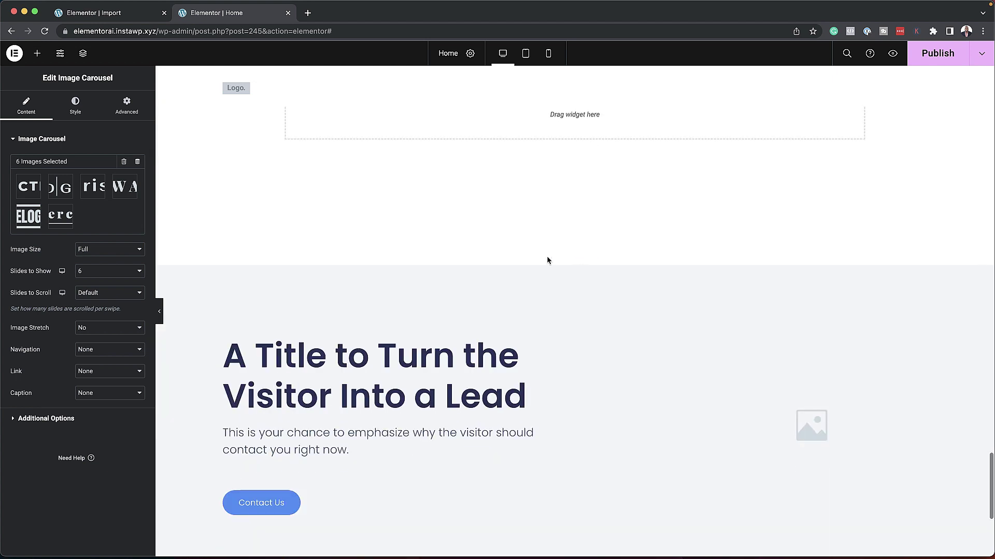
pyautogui.scroll(-2, 547, 257)
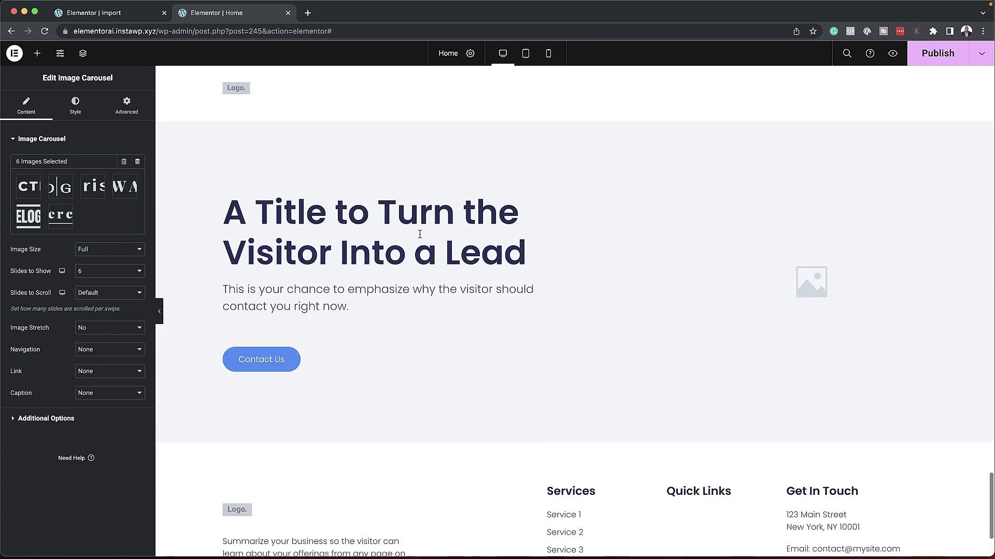
pyautogui.scroll(1, 596, 280)
pyautogui.scroll(1, 617, 293)
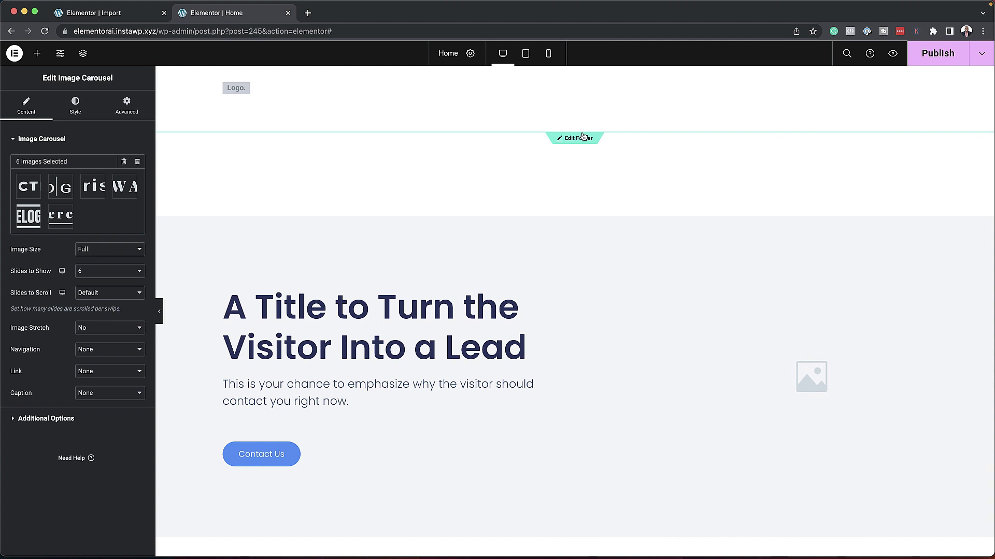
pyautogui.scroll(4, 614, 274)
pyautogui.scroll(-1, 584, 427)
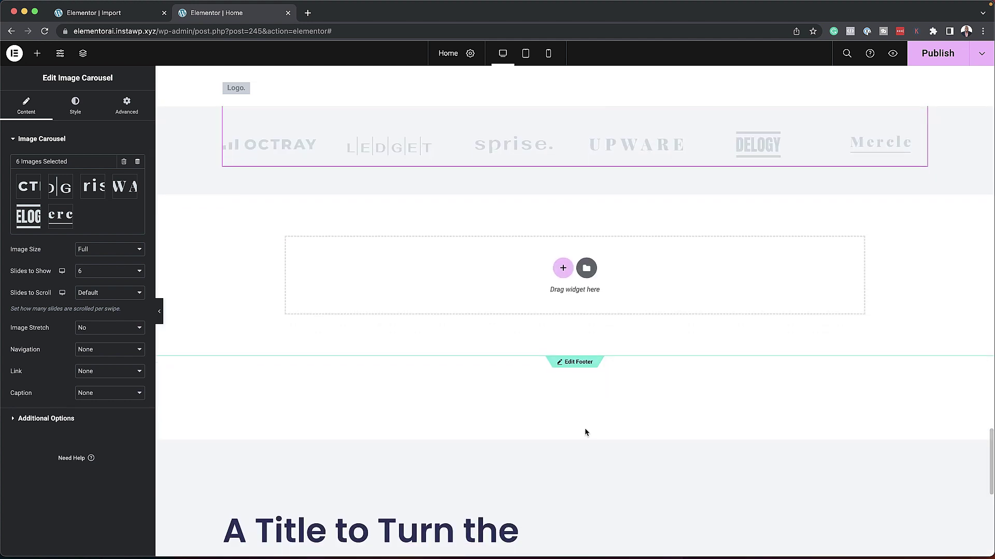
pyautogui.scroll(-6, 584, 428)
pyautogui.scroll(-1, 585, 427)
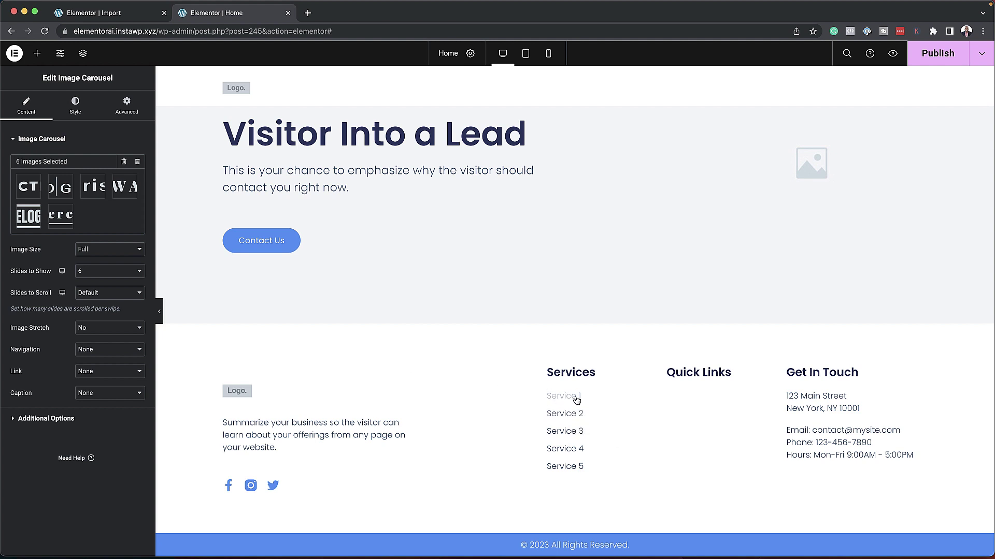
pyautogui.scroll(4, 674, 366)
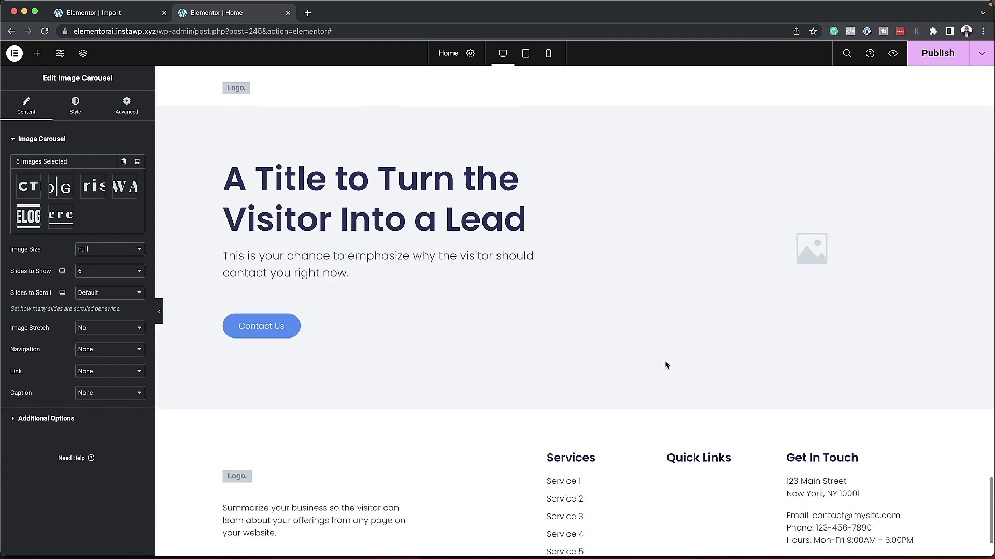
# Save the page changes and remove the editor path from the address to load the homepage
pyautogui.click(583, 126)
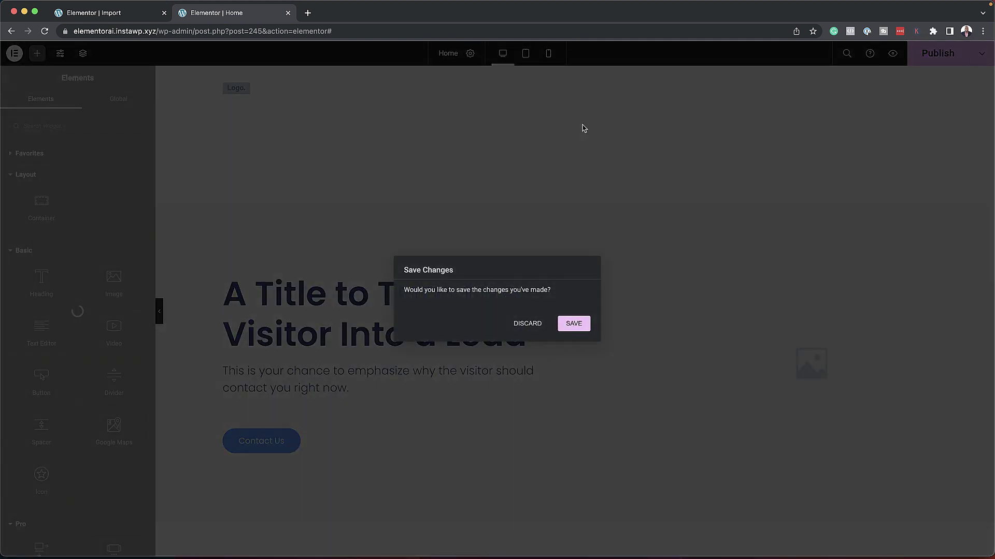
pyautogui.click(574, 325)
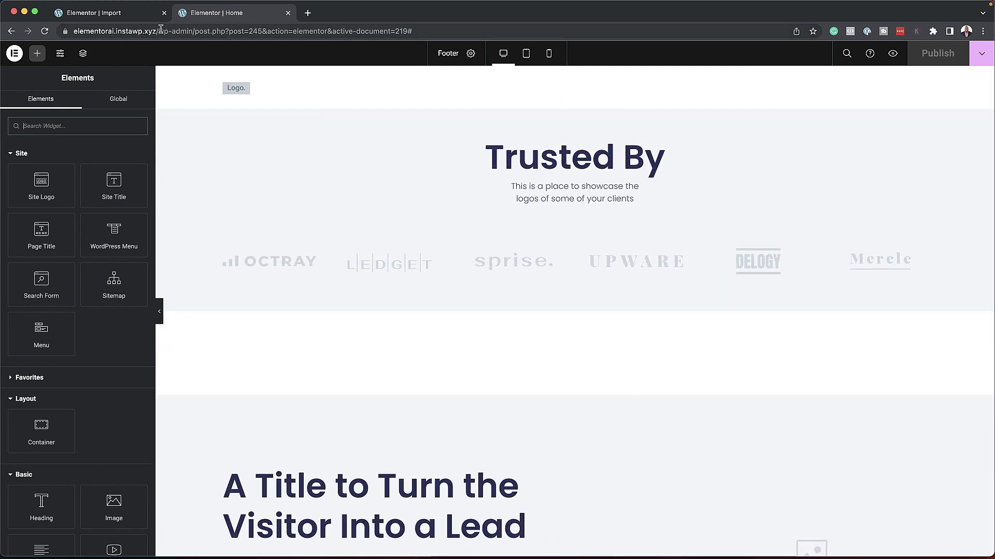
pyautogui.moveTo(160, 31); pyautogui.dragTo(496, 30)
pyautogui.press('BackSpace')
pyautogui.press('Return')
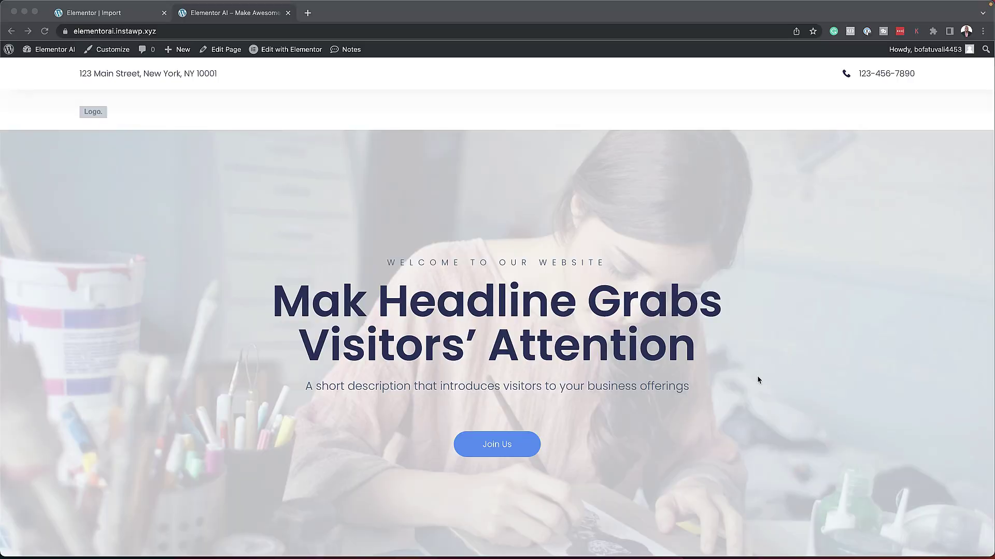
pyautogui.scroll(-6, 881, 313)
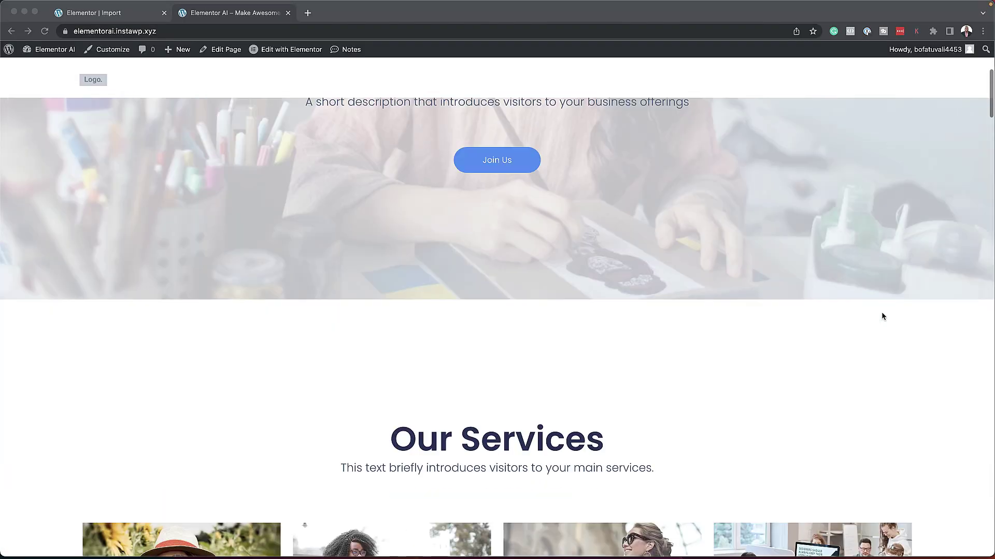
pyautogui.scroll(-6, 883, 316)
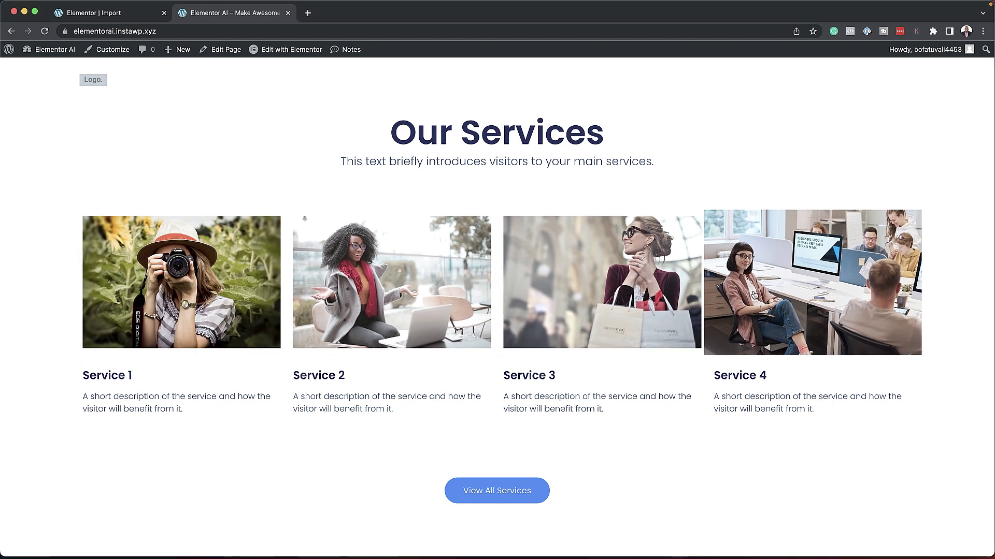
pyautogui.scroll(-1, 864, 435)
pyautogui.scroll(-9, 864, 440)
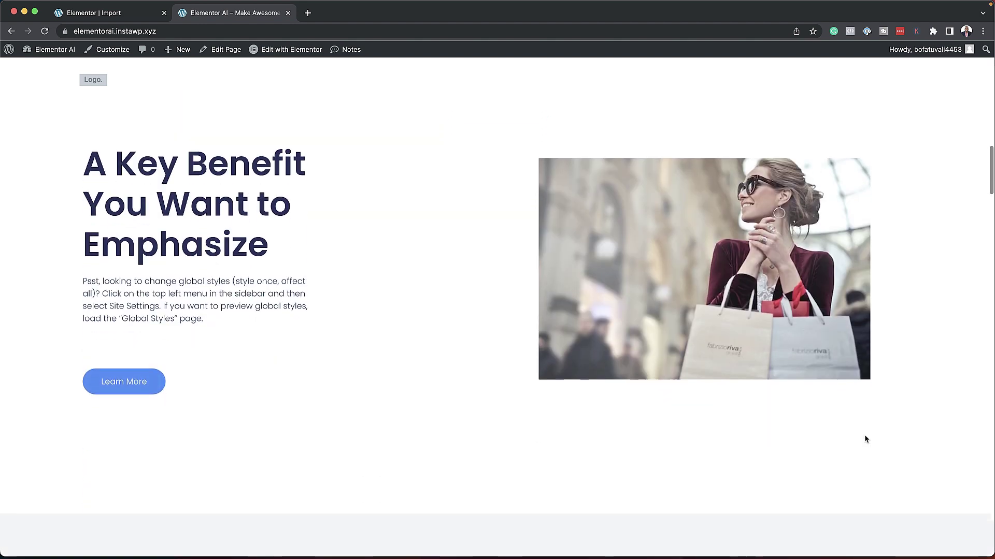
pyautogui.scroll(-7, 864, 440)
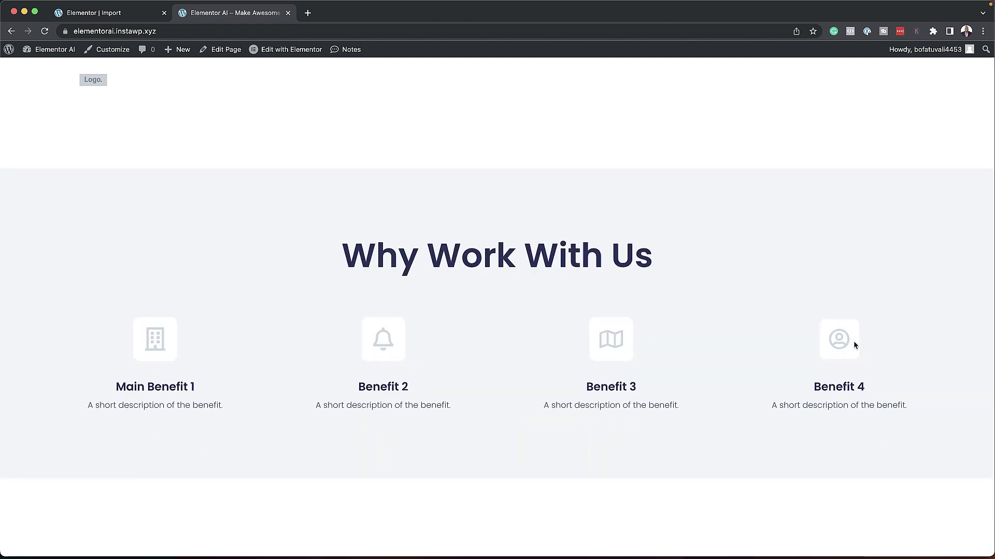
pyautogui.scroll(-7, 736, 416)
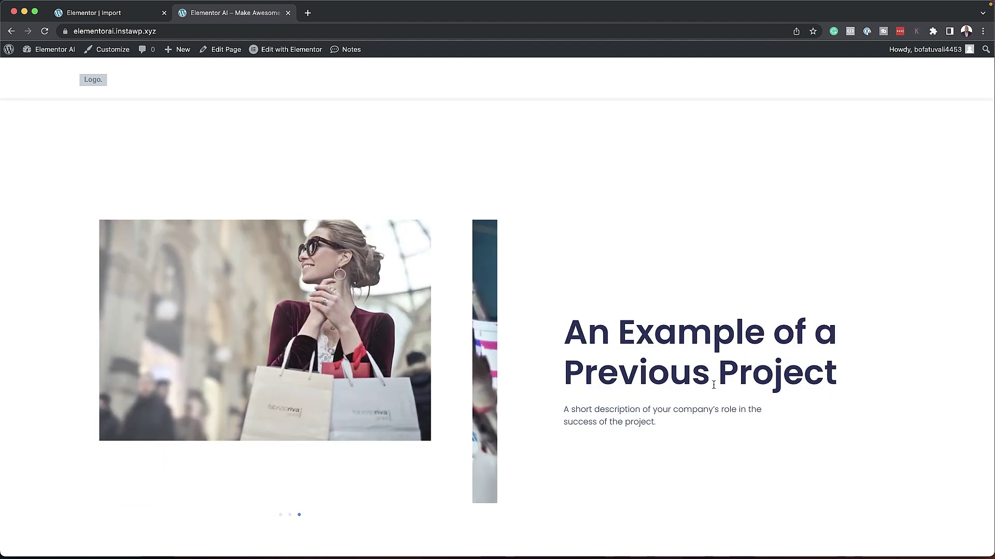
pyautogui.moveTo(291, 346); pyautogui.dragTo(581, 375)
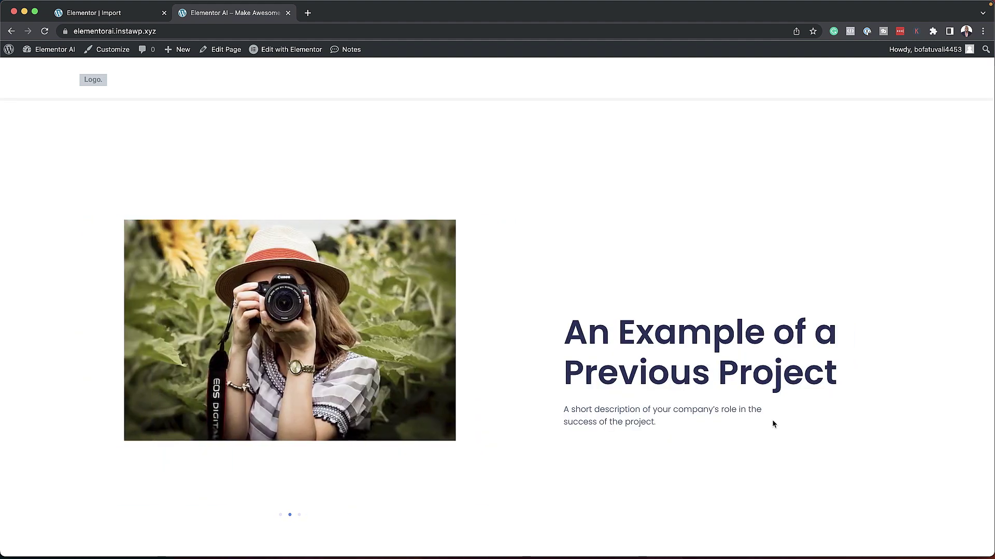
pyautogui.scroll(-10, 772, 424)
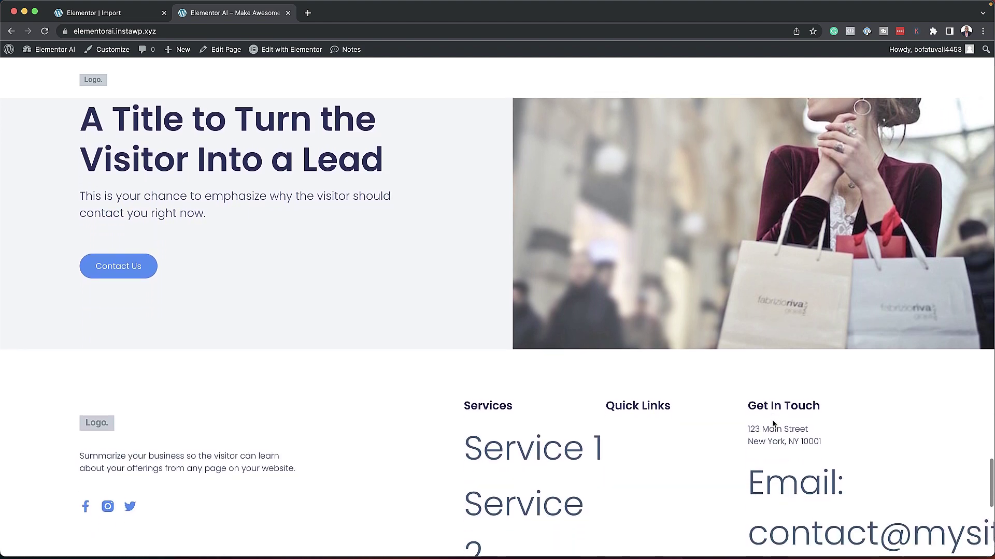
pyautogui.scroll(4, 772, 424)
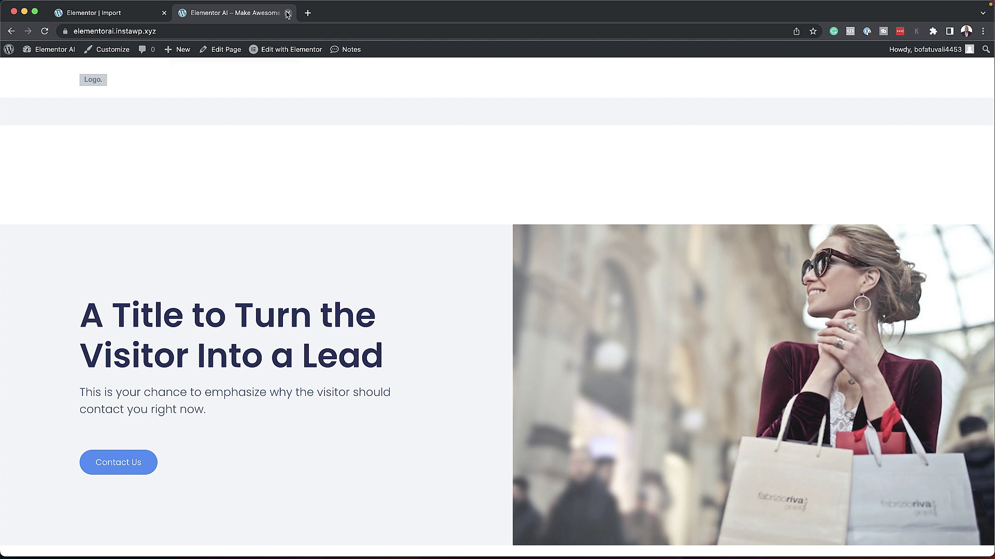
pyautogui.scroll(9, 304, 324)
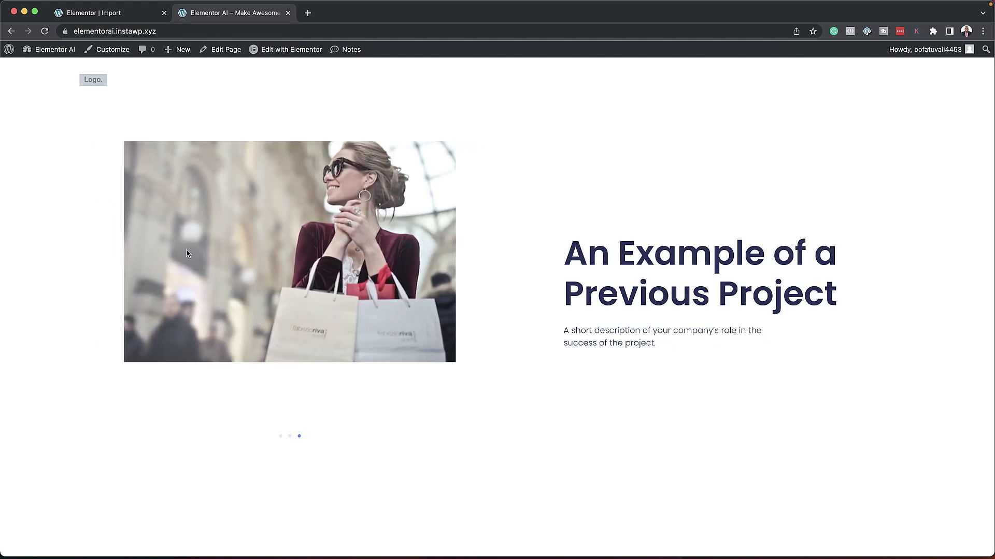
pyautogui.moveTo(283, 252); pyautogui.dragTo(211, 256)
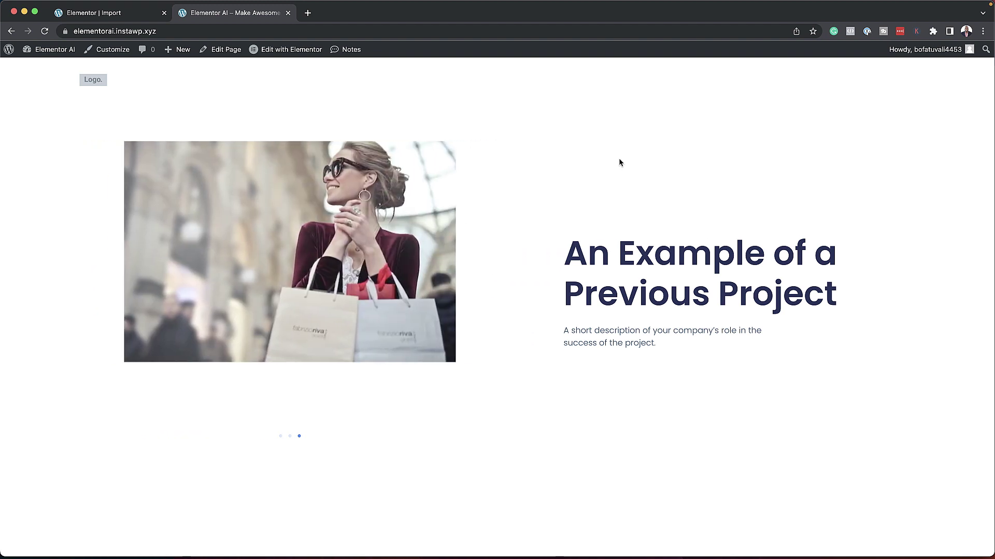